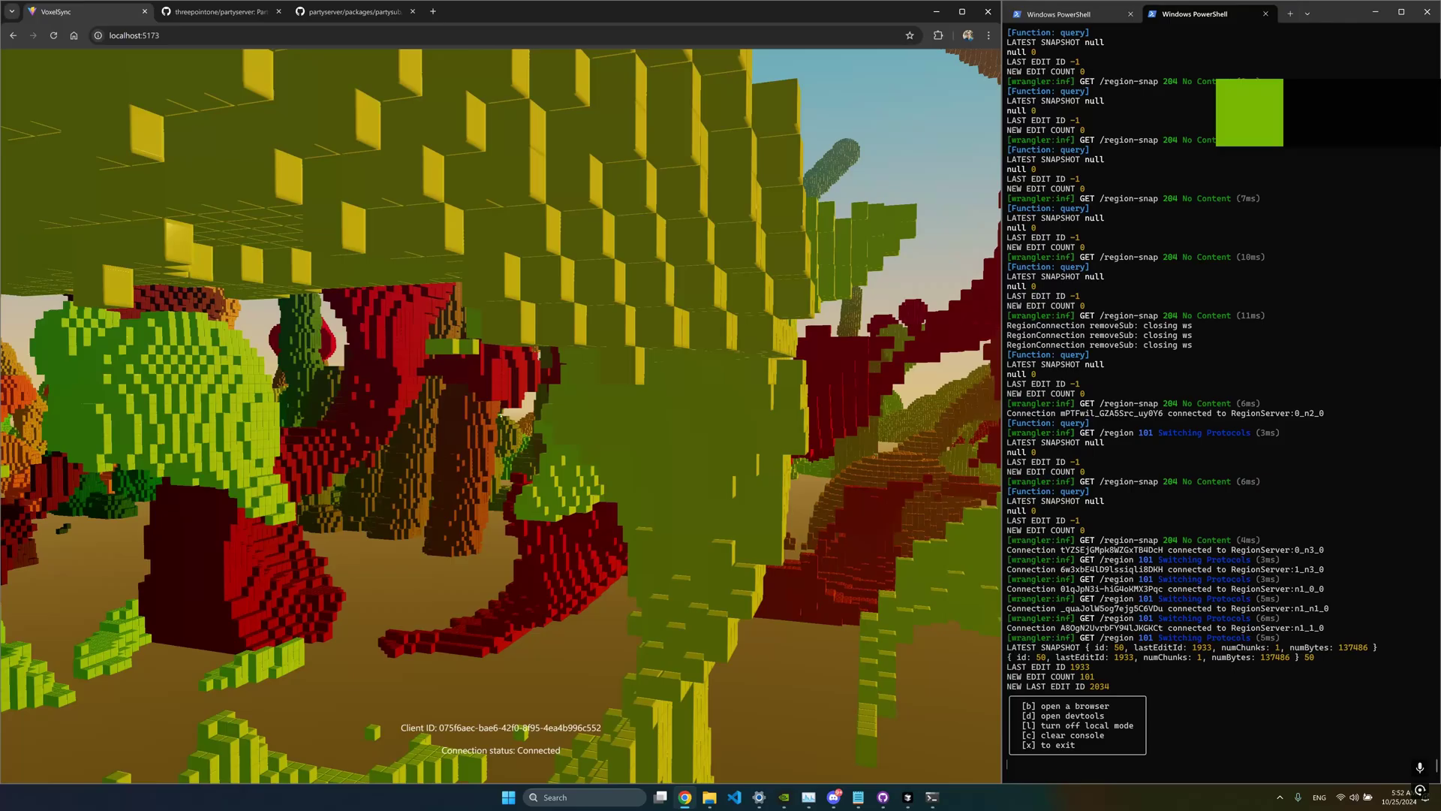
Step: Fly forward past the yellow and red blocks, through the red wall, toward the green blob
key("w")
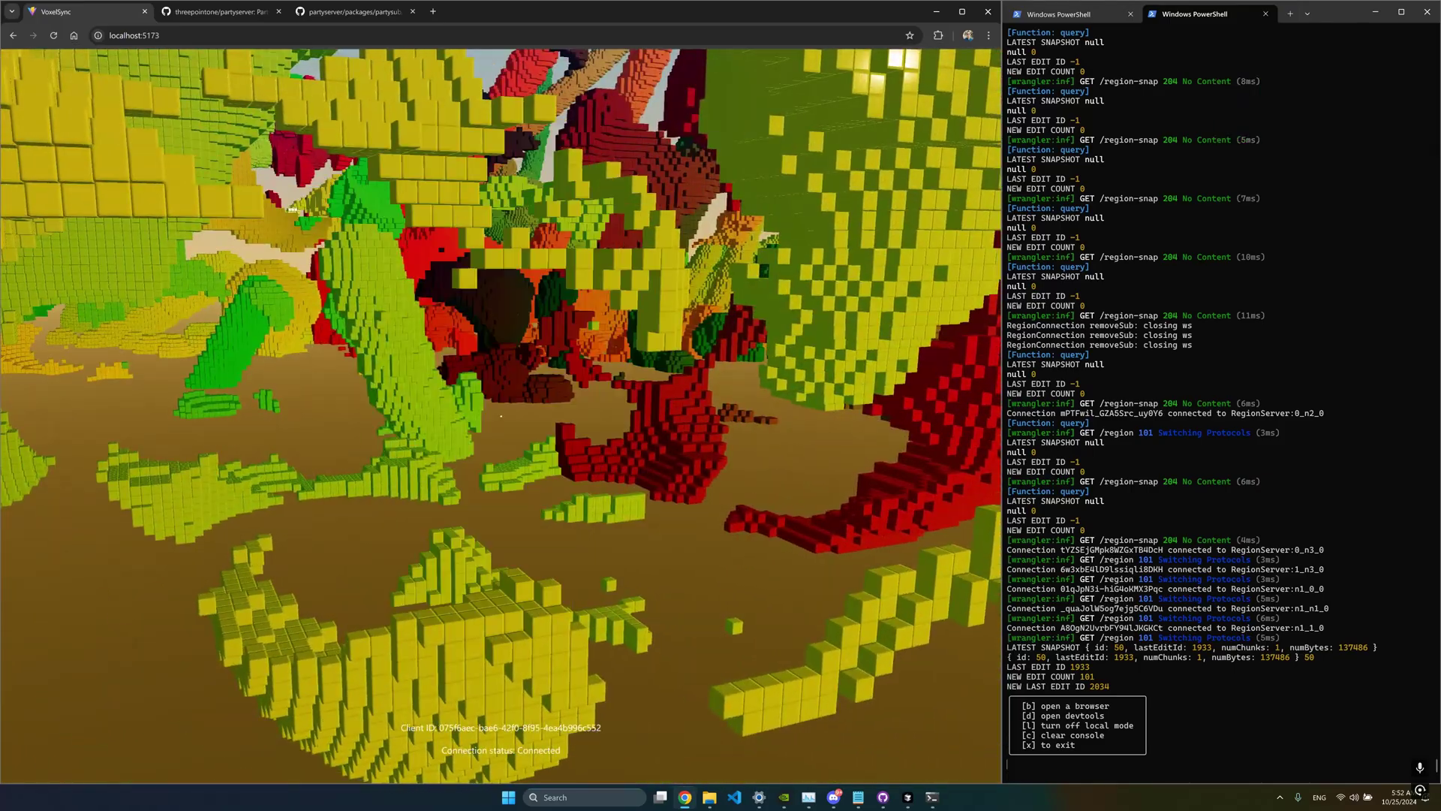
key("w")
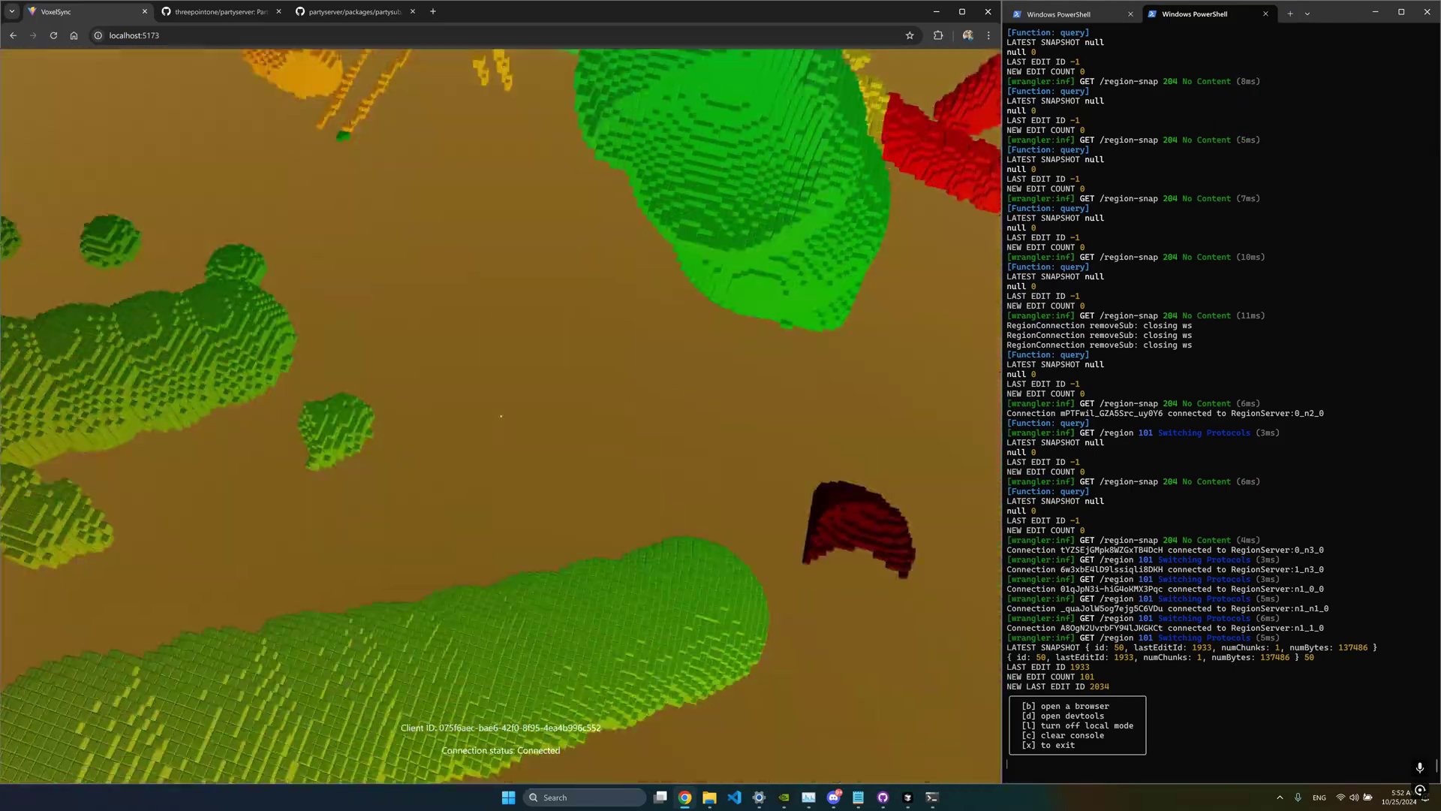
key("w")
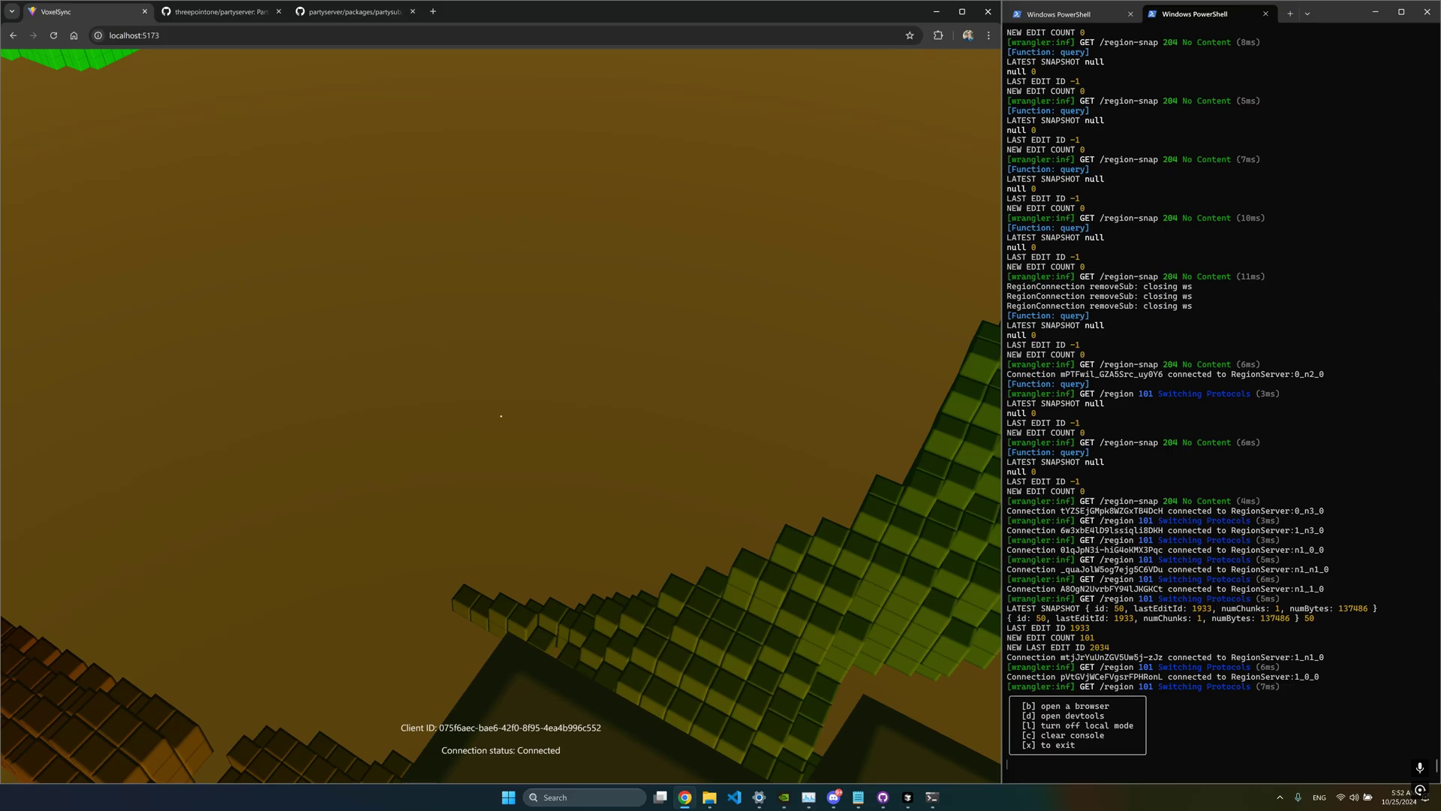
key("w")
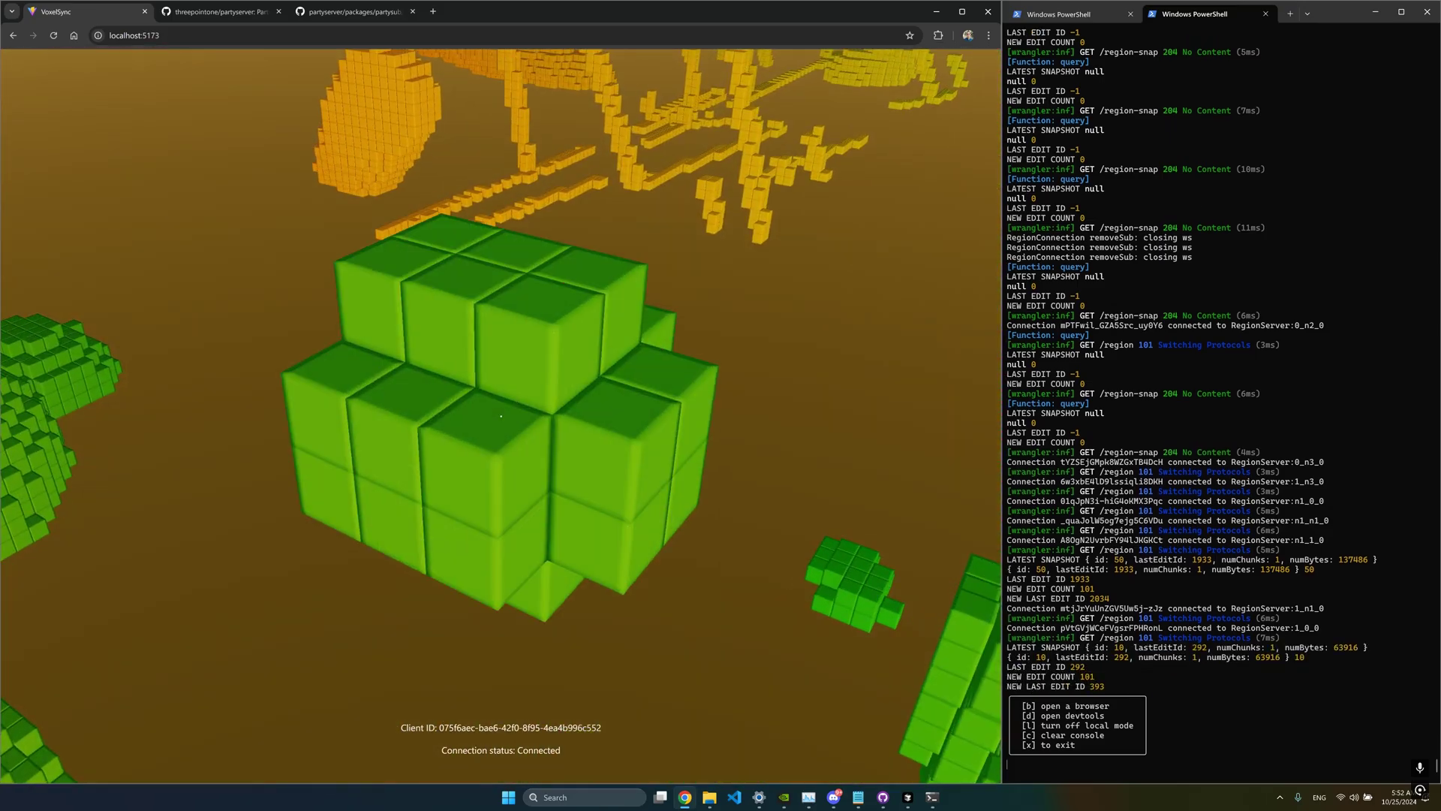
key("w")
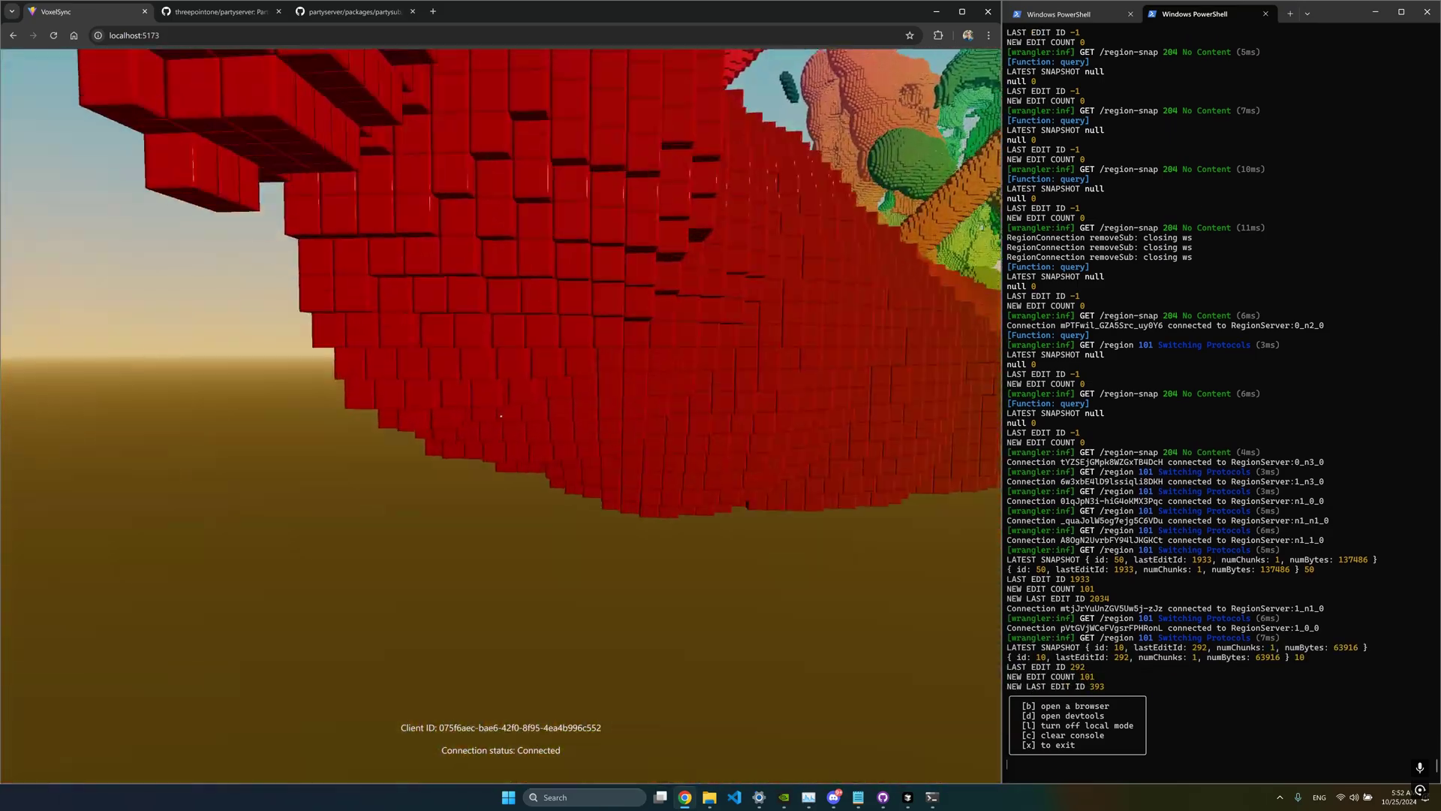
key("w")
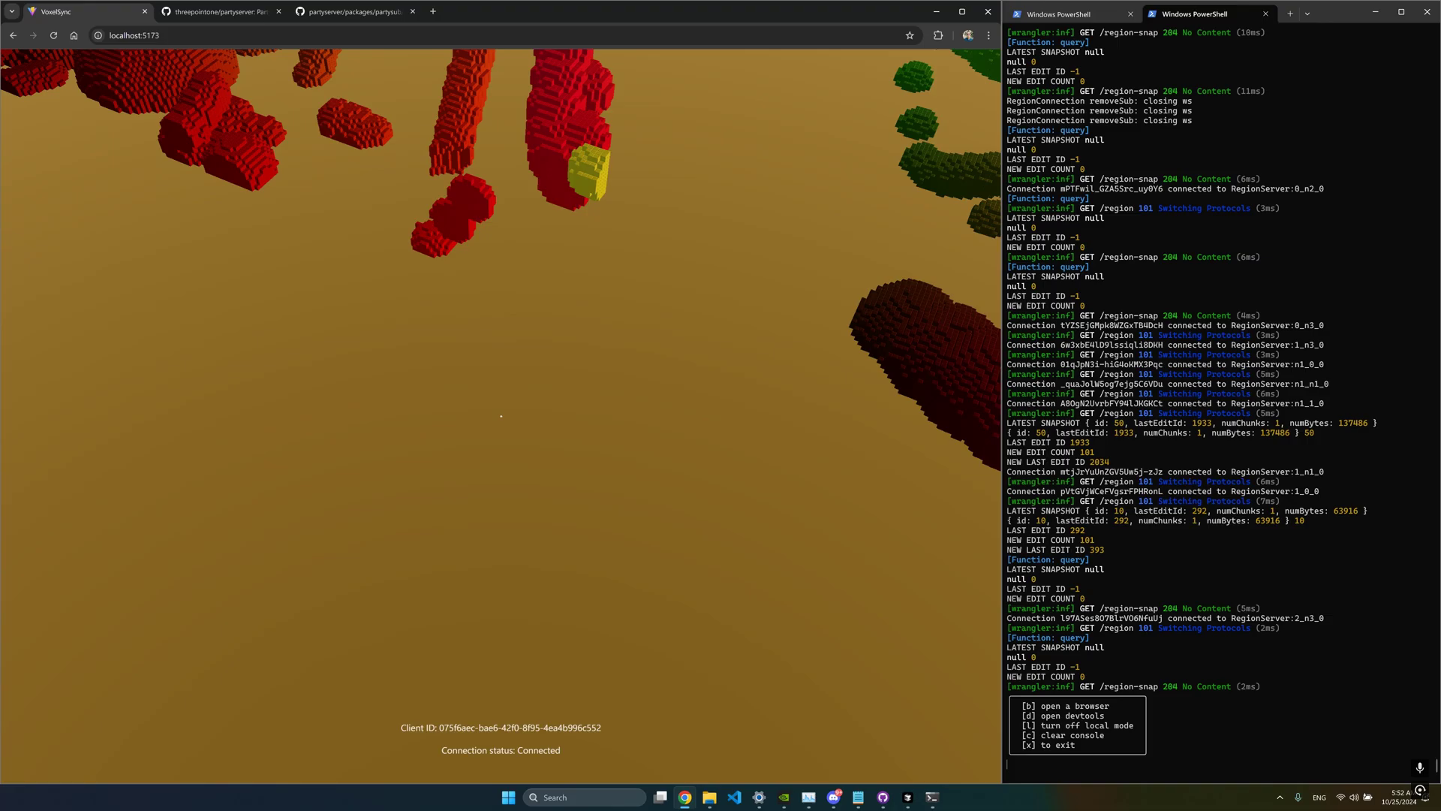
key("w")
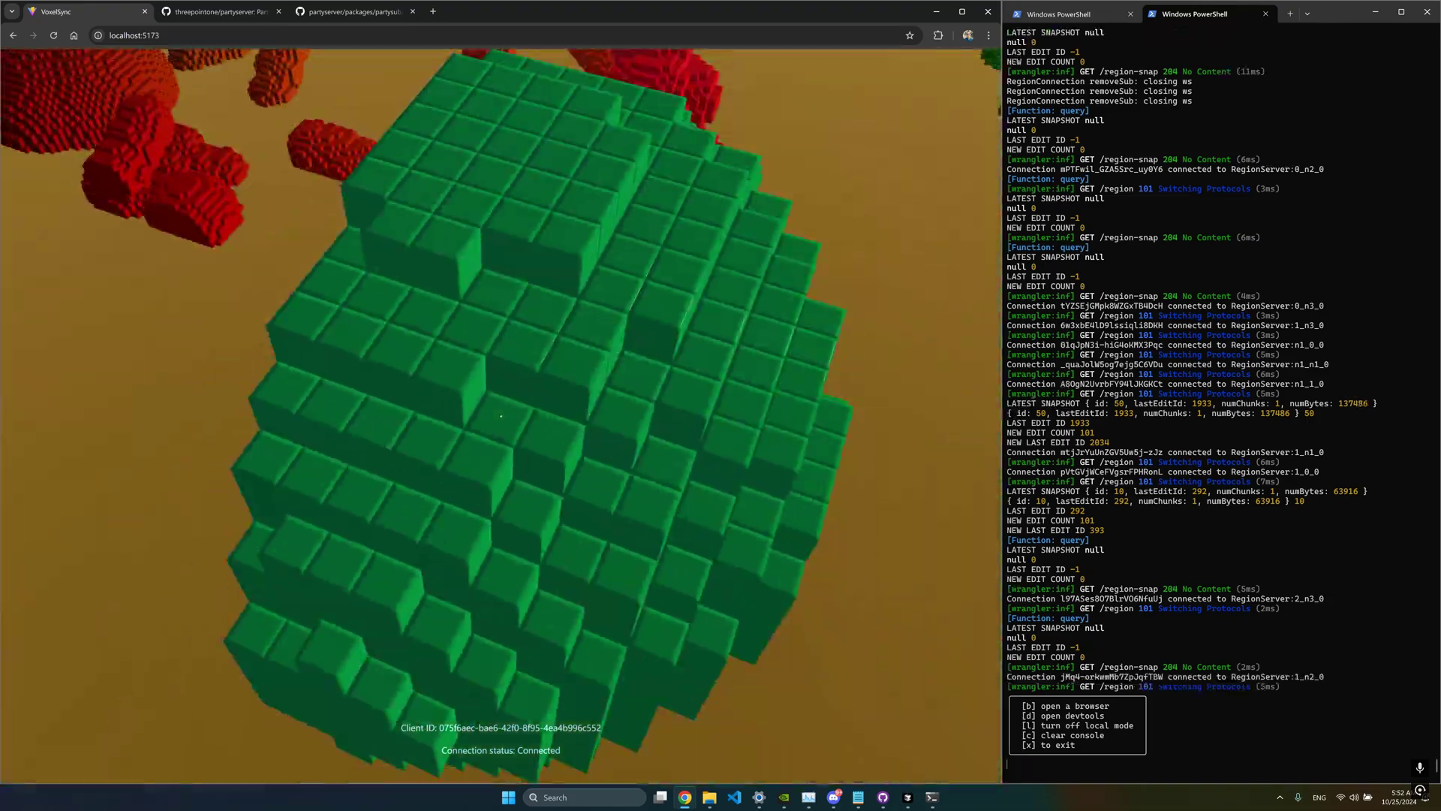
Step: Fly past the green blob, sphere and capsule, beyond the blue wall to open ground
key("w")
key("w")
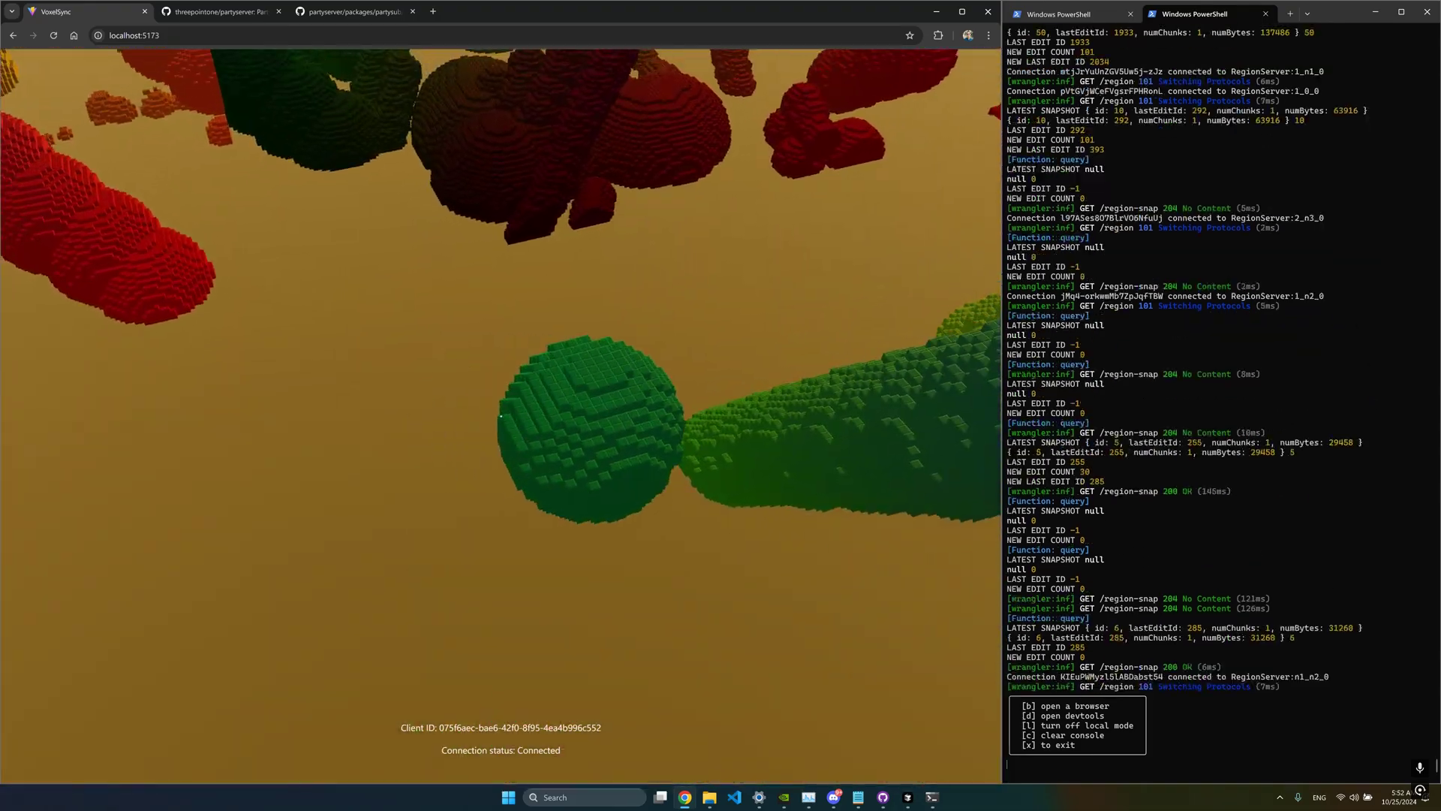
key("w")
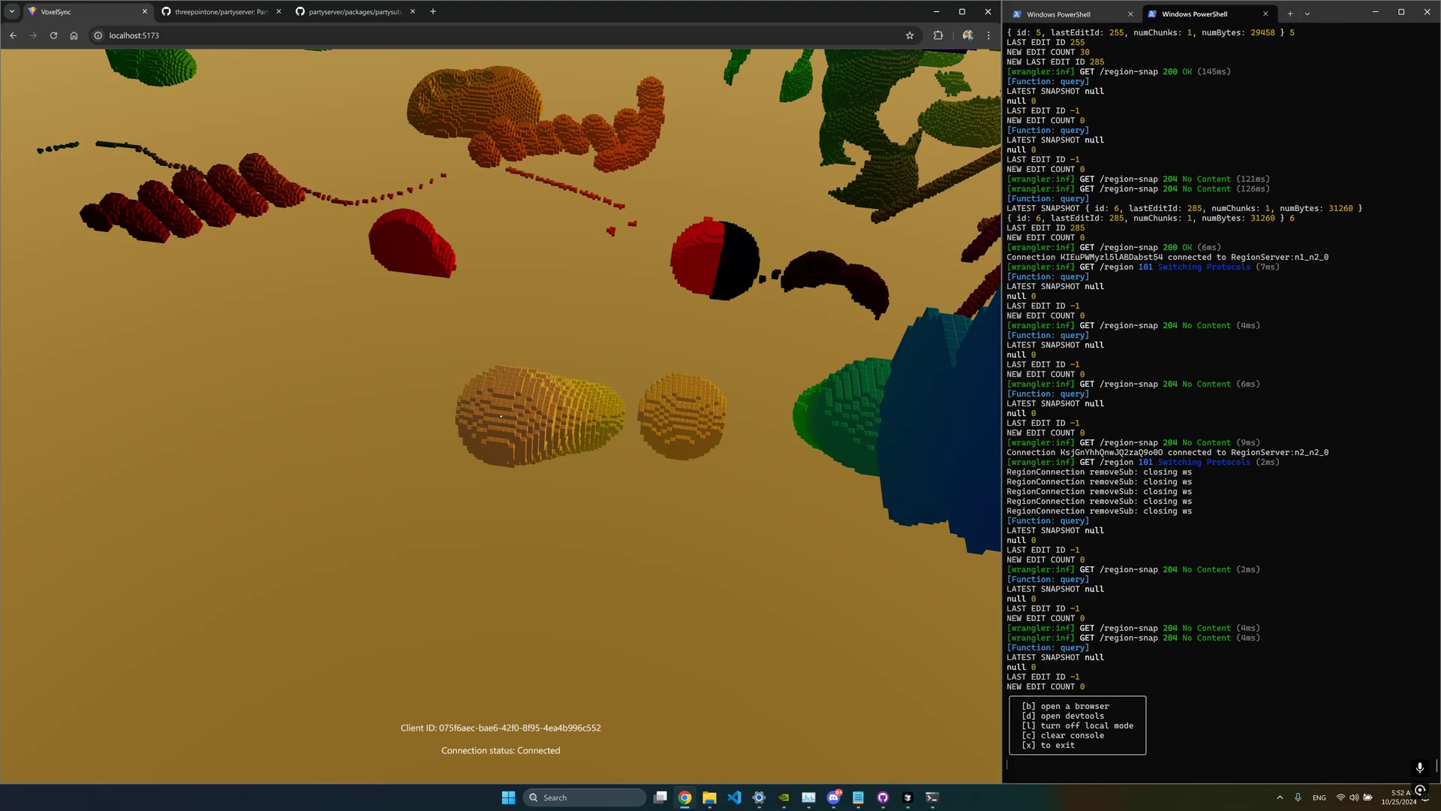
key("w")
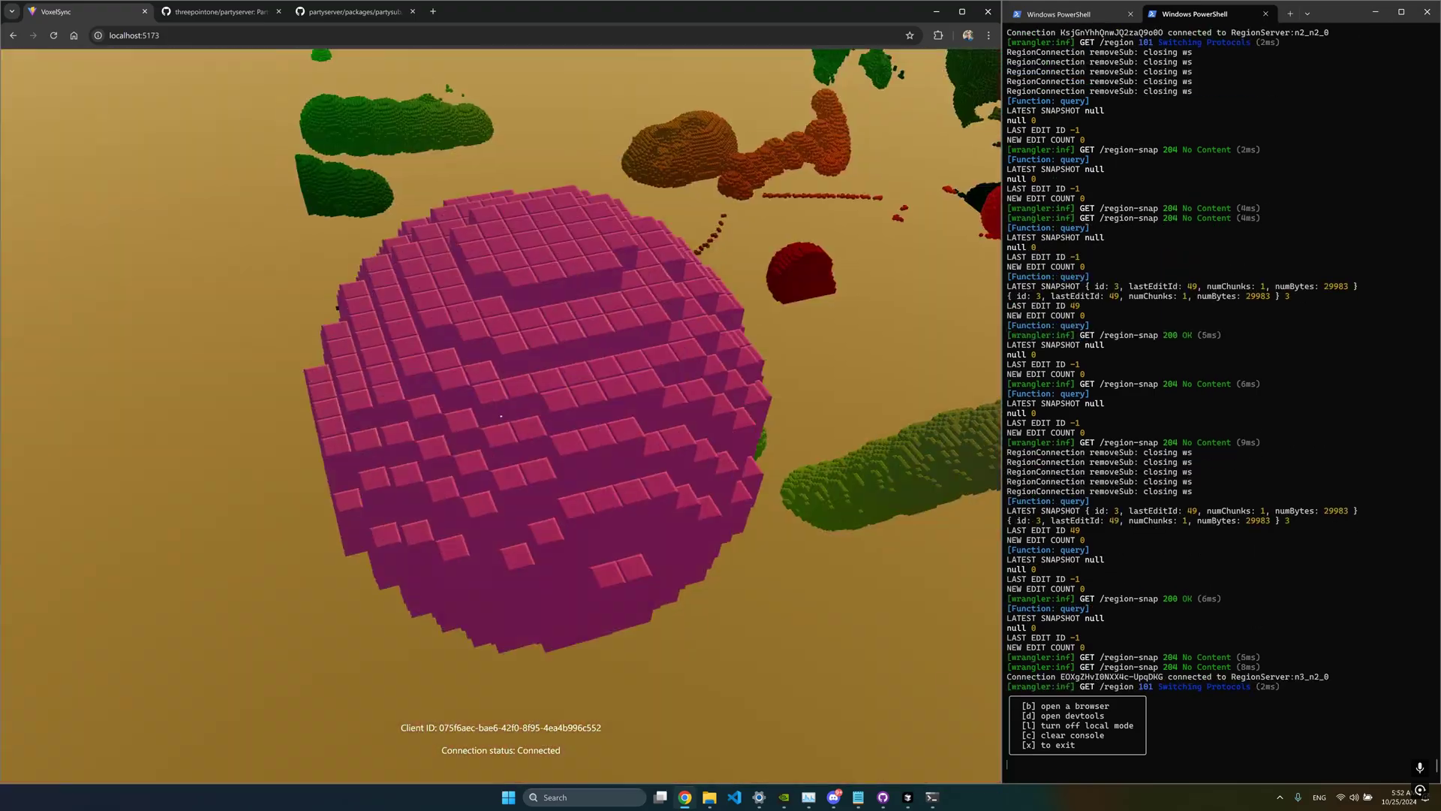
key("w")
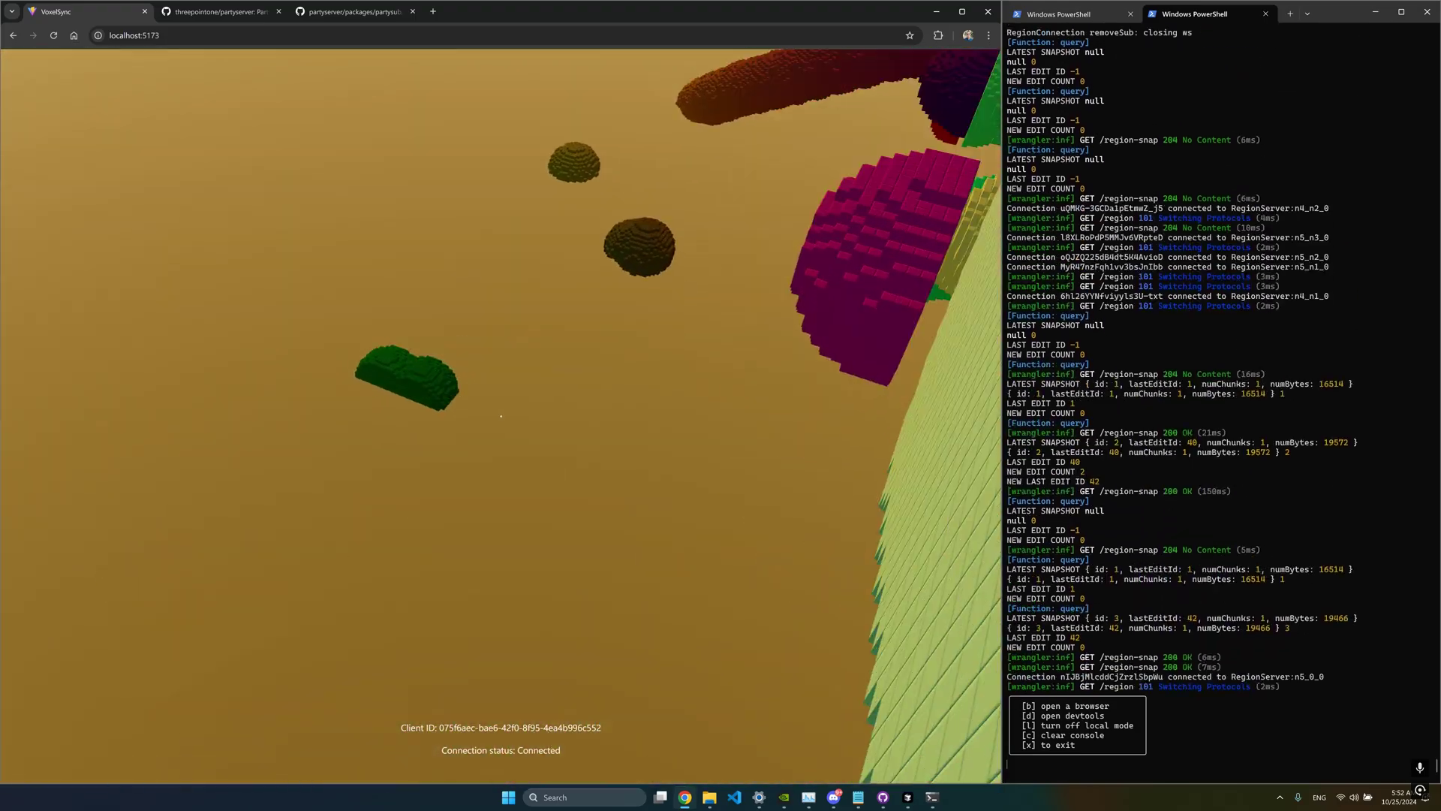
Step: Place two red voxel spheres, then fly on through the pink block wall
left_click(501, 415)
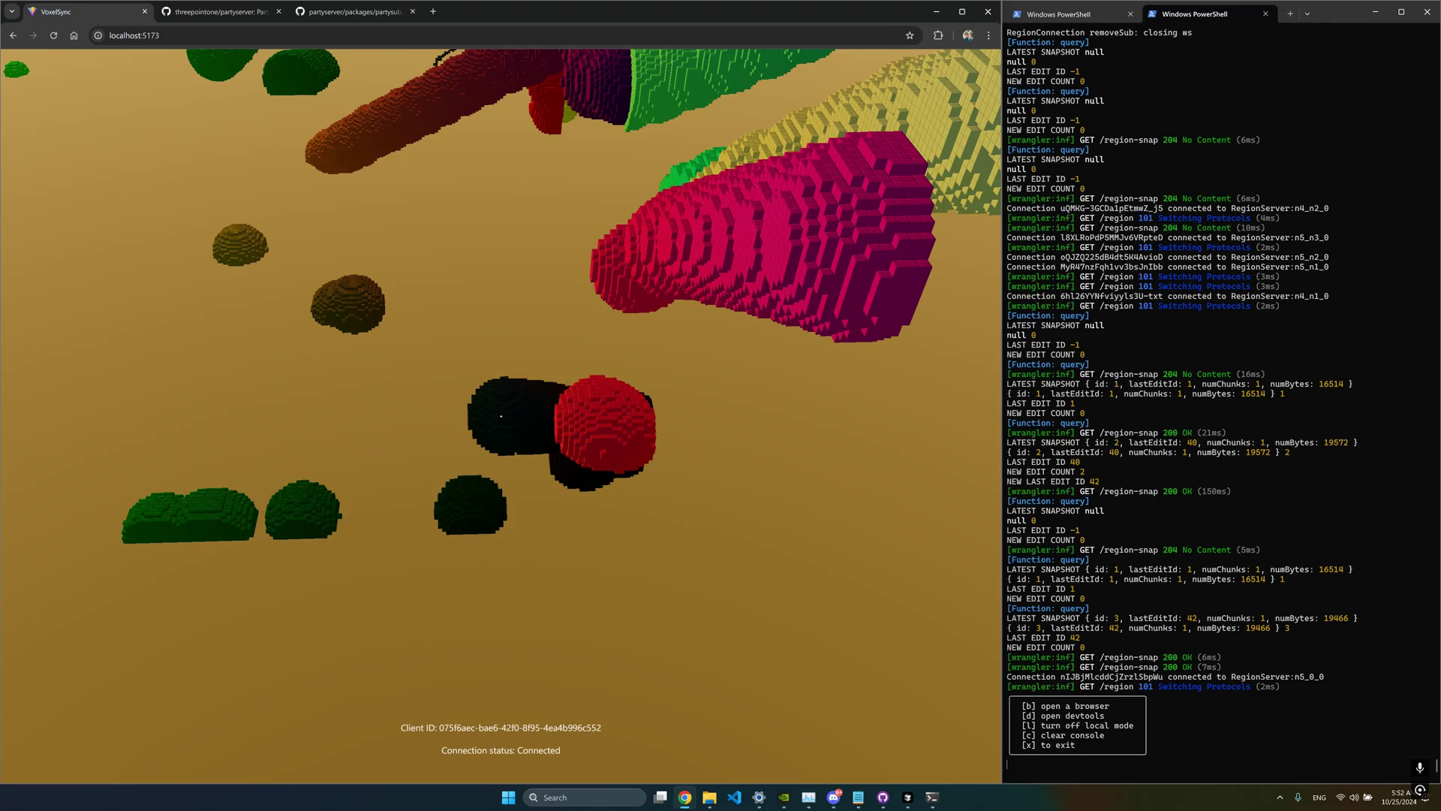
left_click(501, 415)
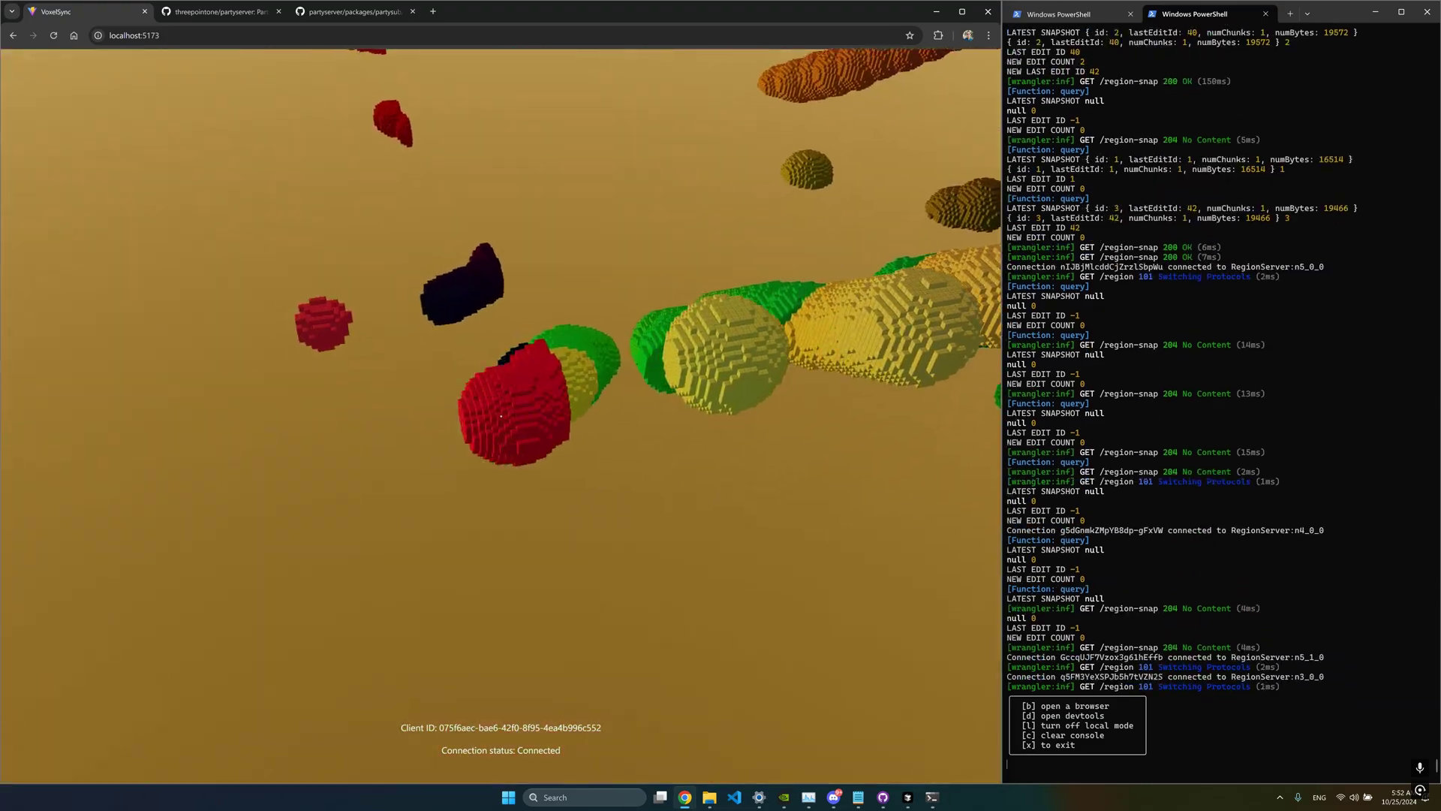
key("w")
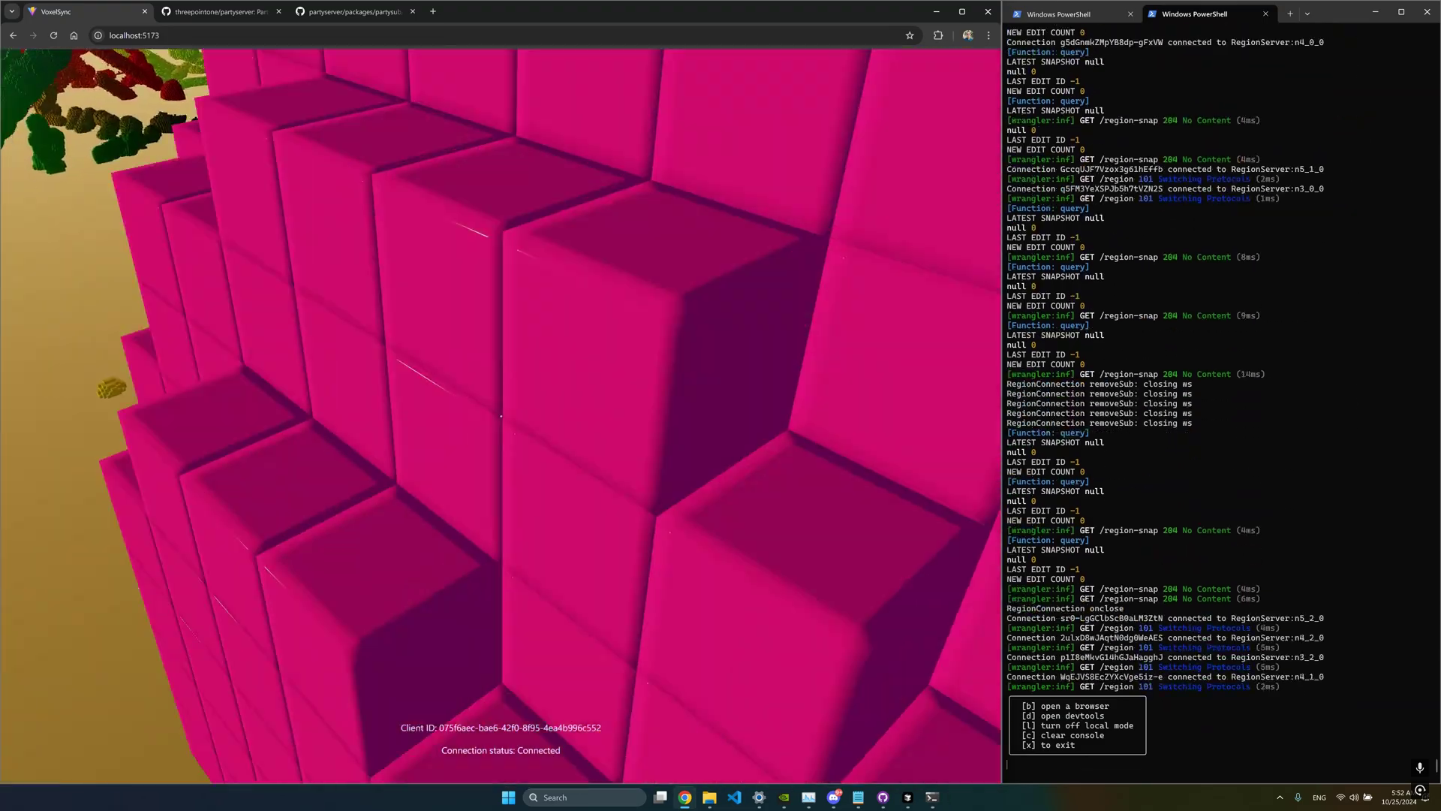
key("w")
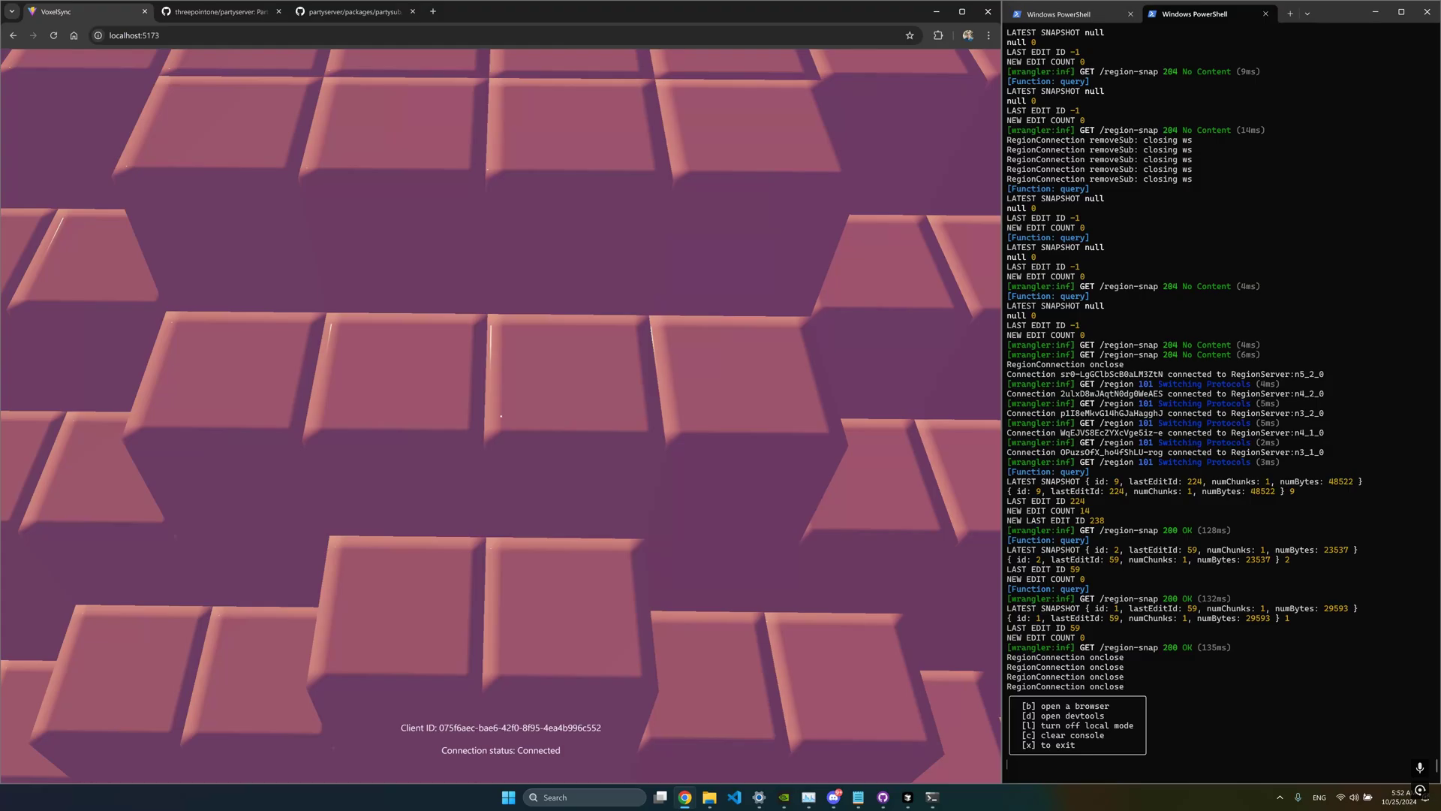
key("w")
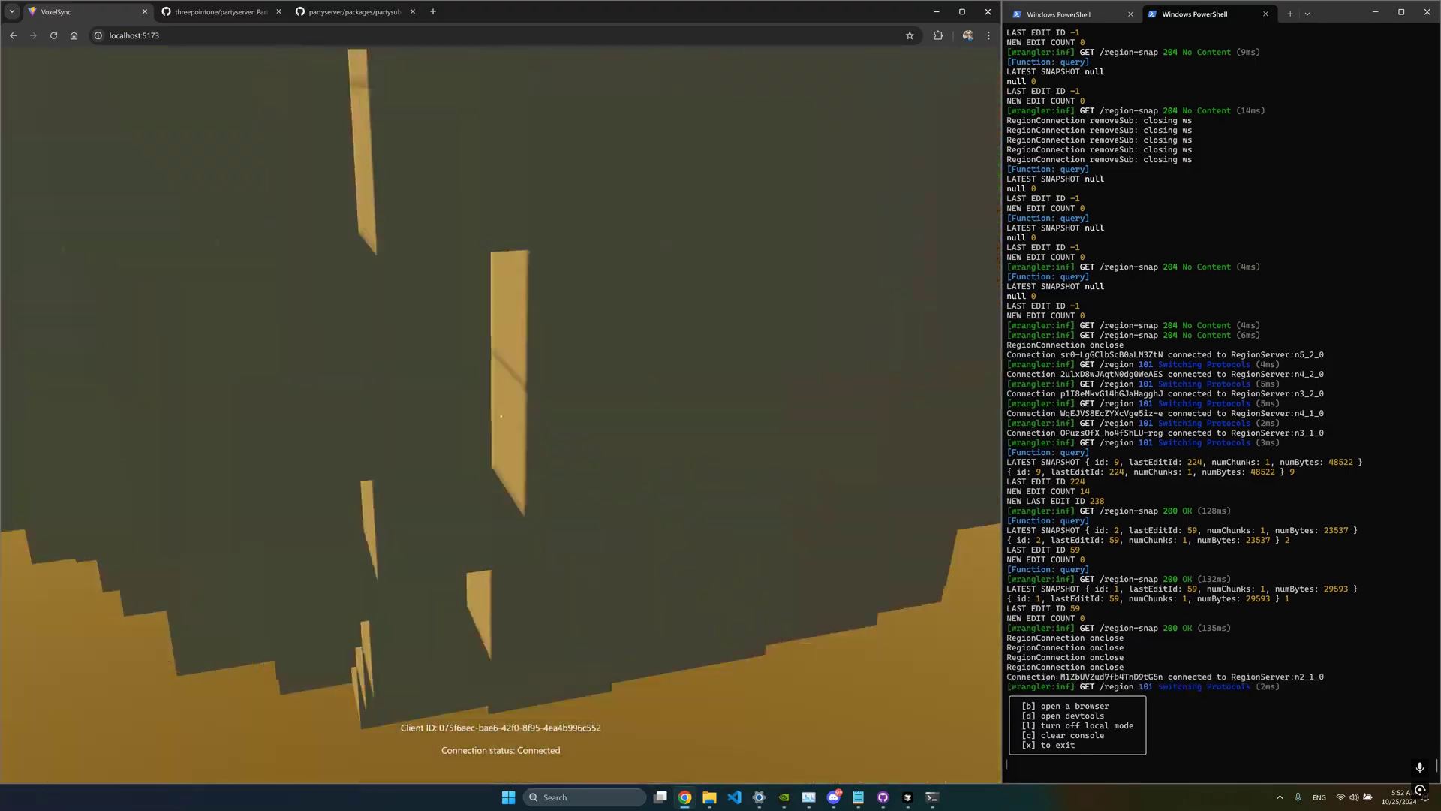
Step: Roam around the red-purple sphere, yellow blocks and sandy plane on localhost
key("w")
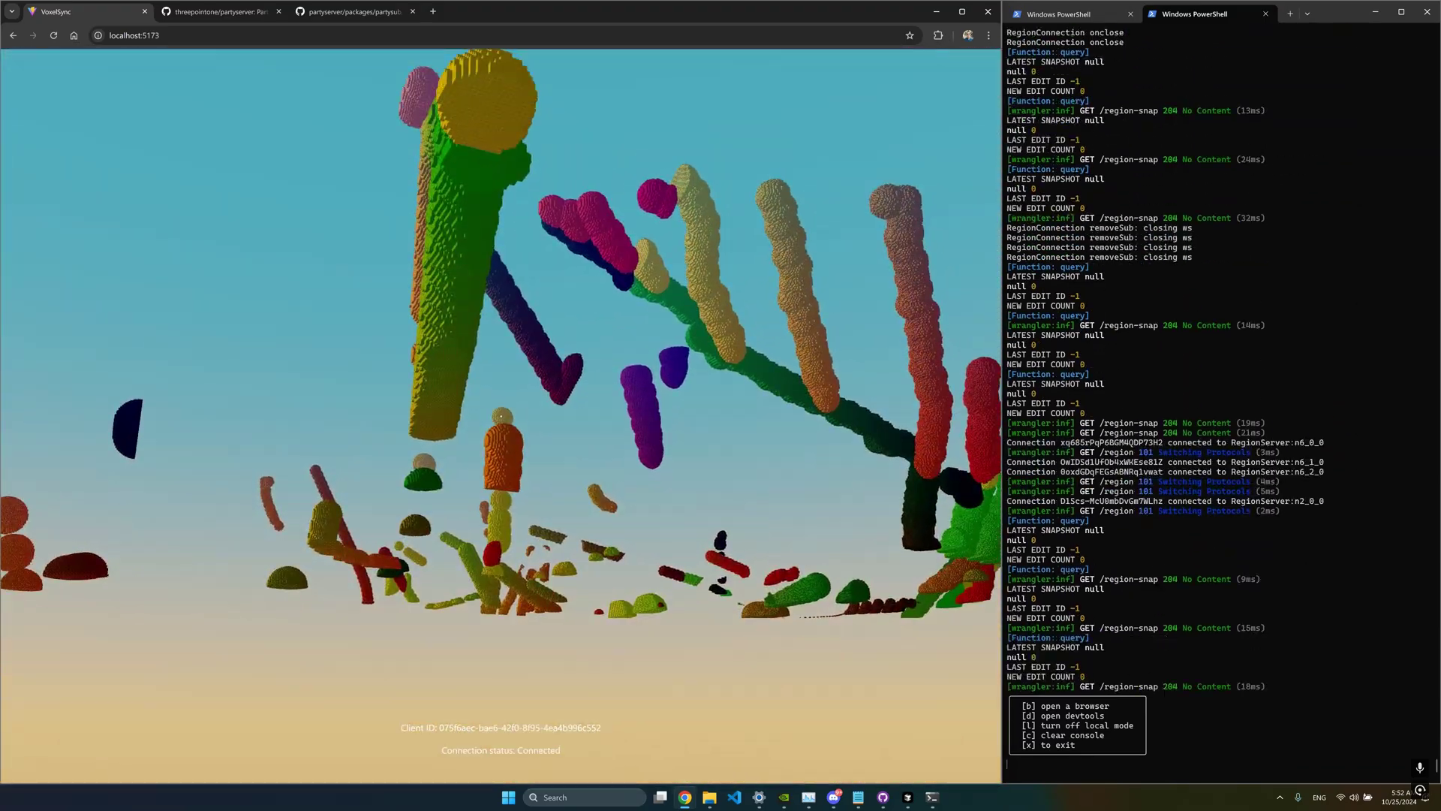
key("w")
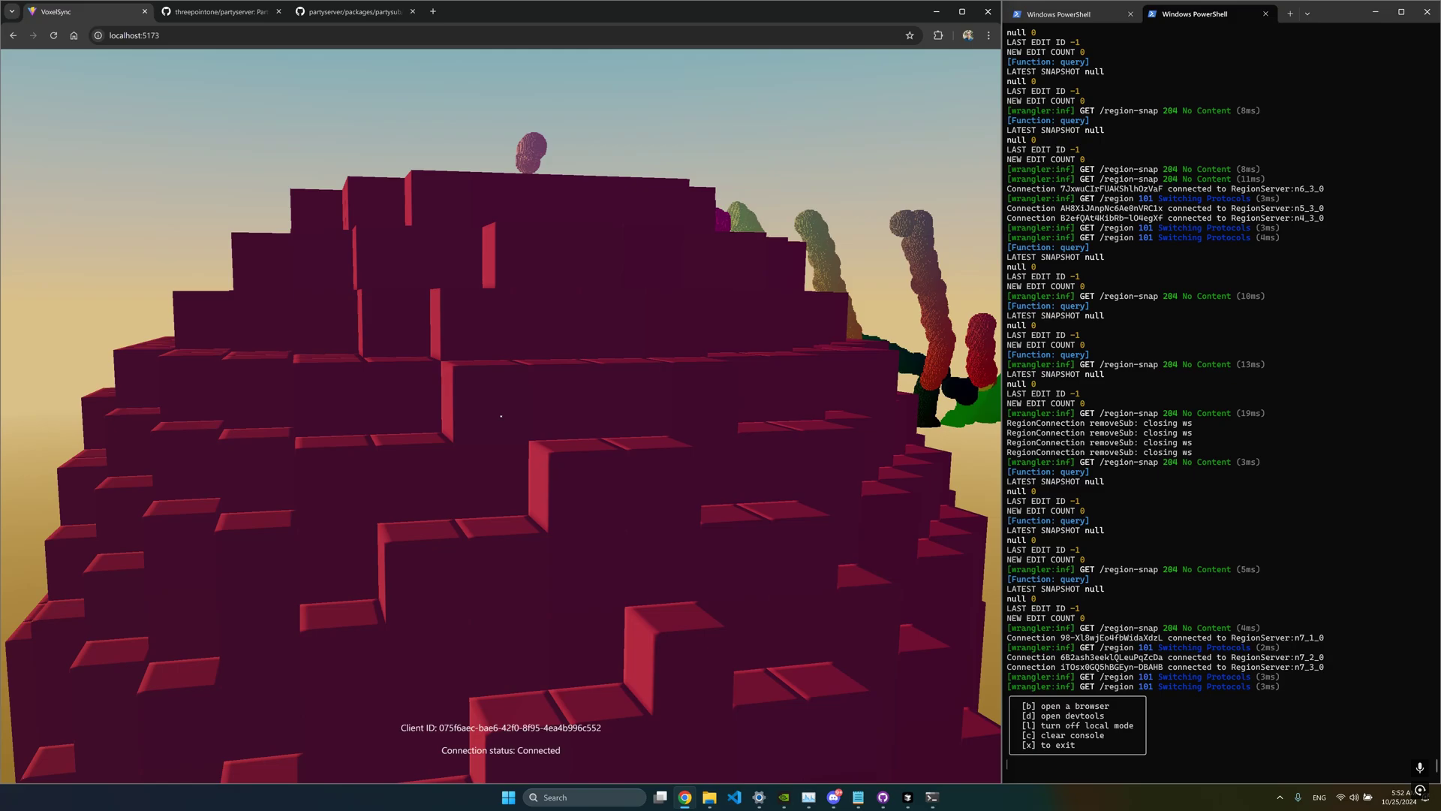
key("s")
key("w")
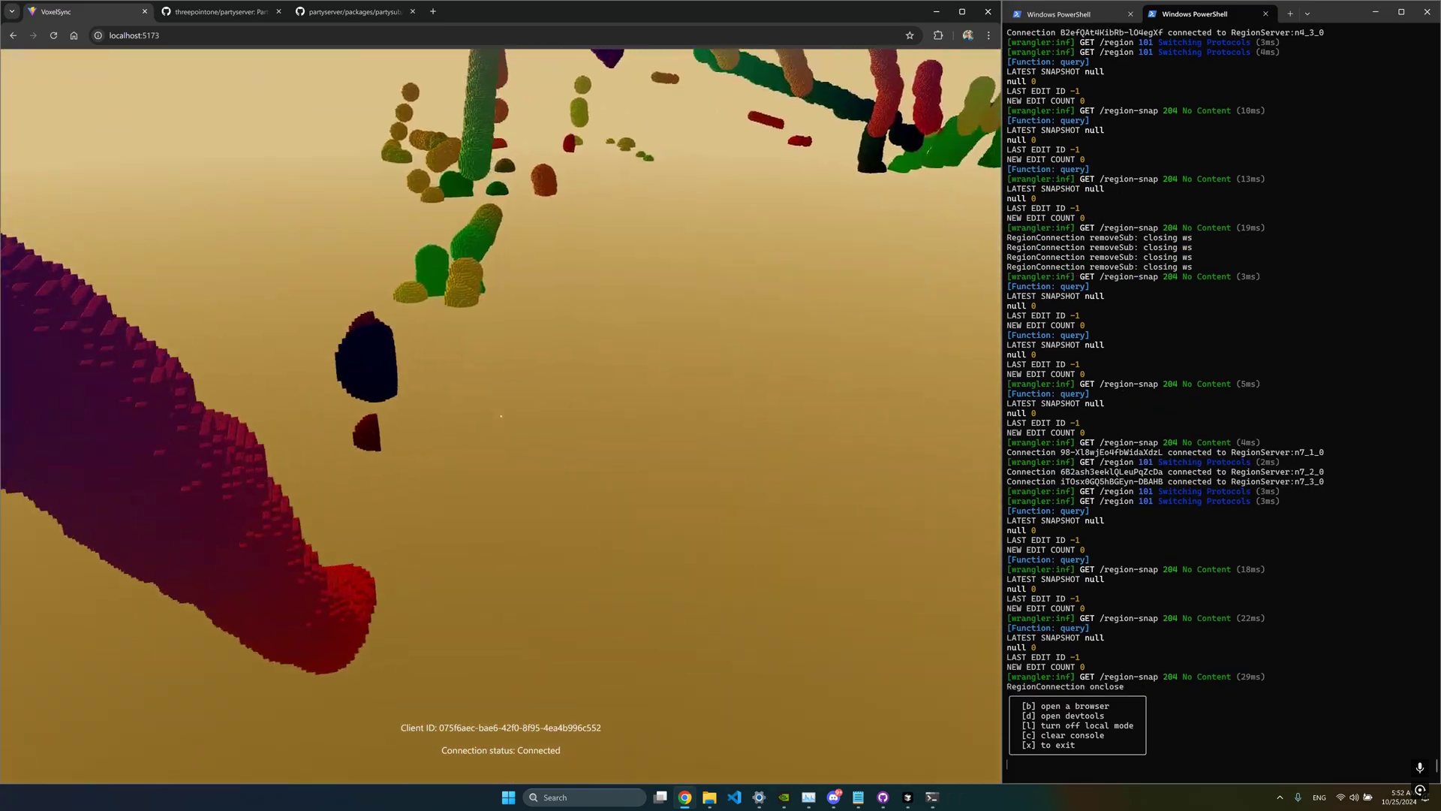
key("s")
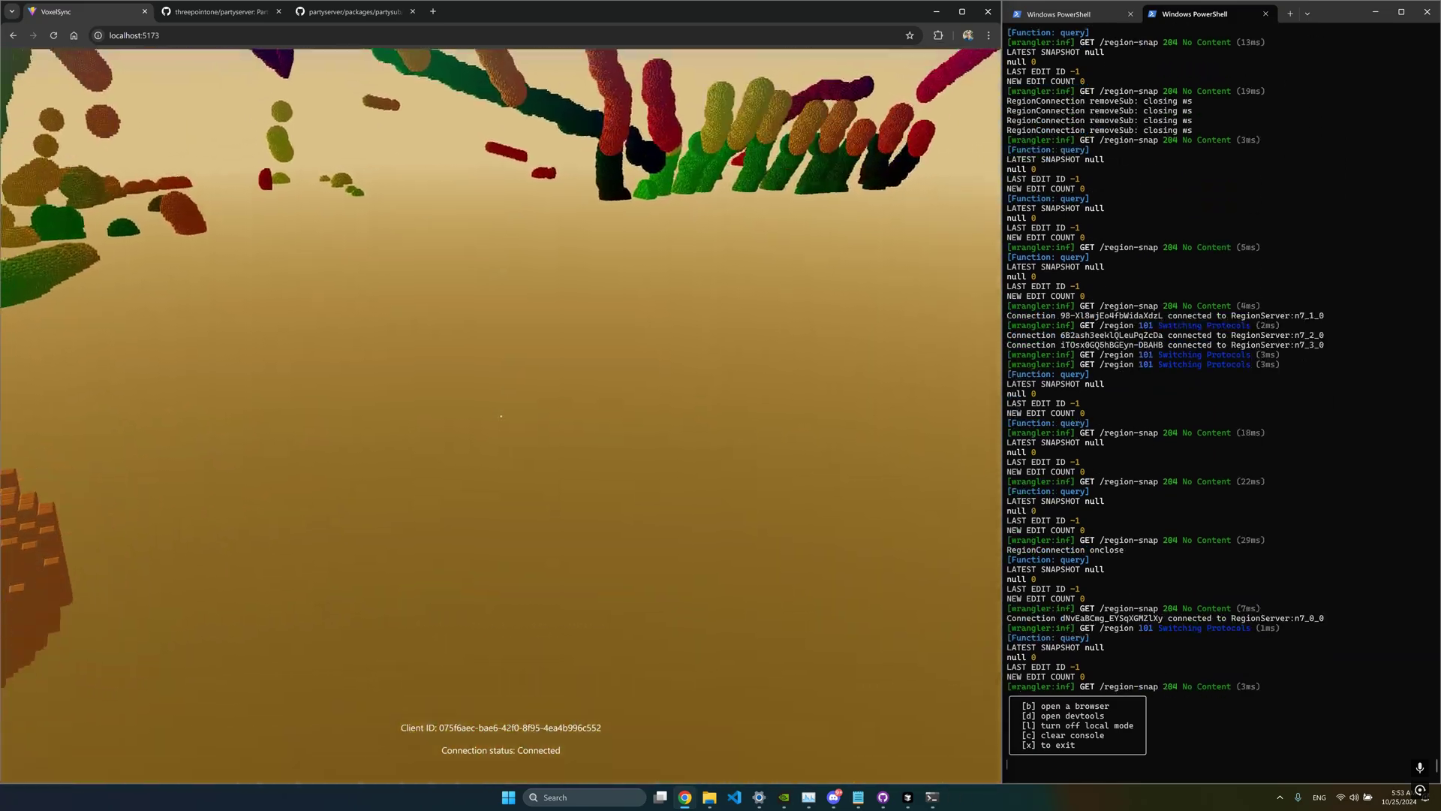
key("w")
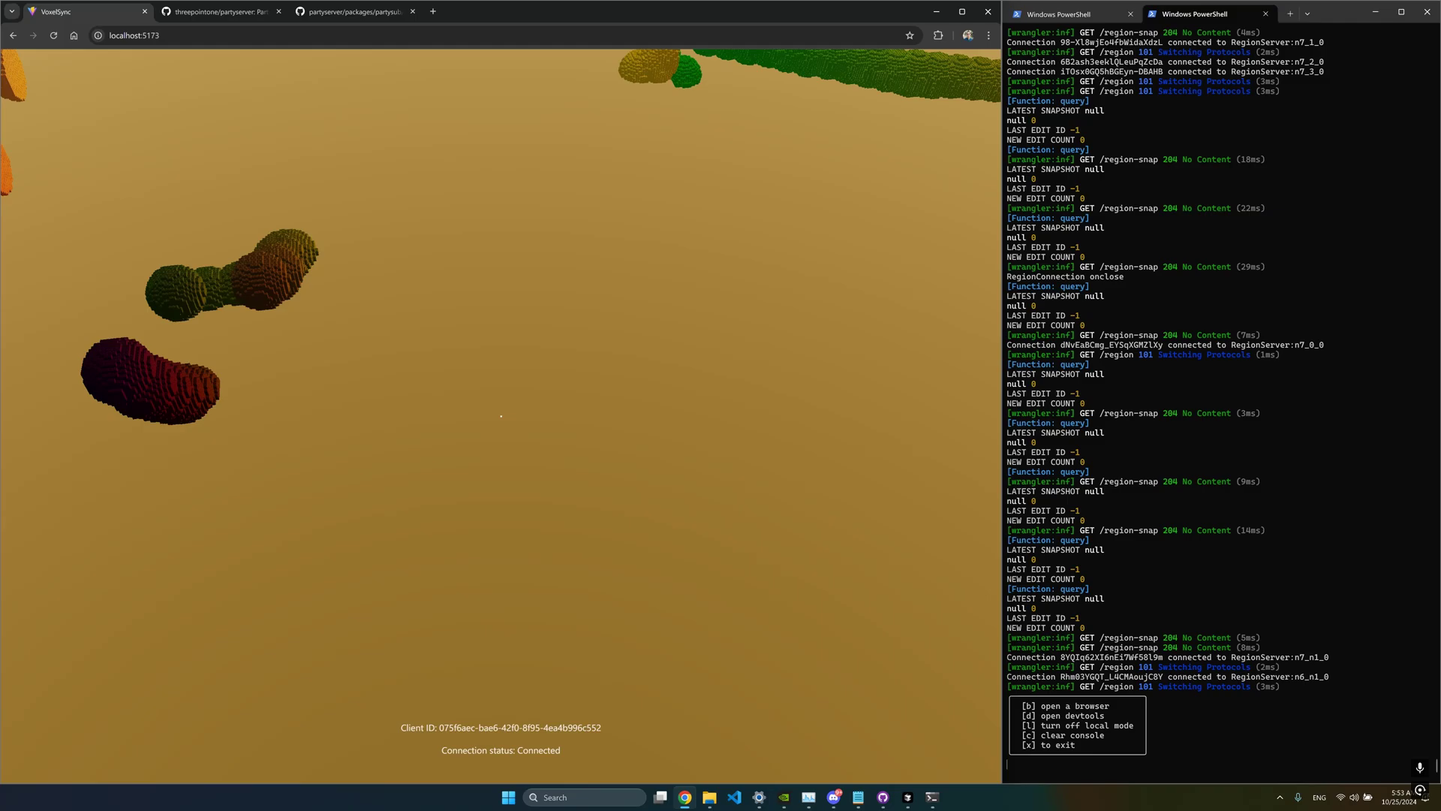
Step: Fly into unexplored green regions, then load voxelmash.pages.dev in a new tab
key("w")
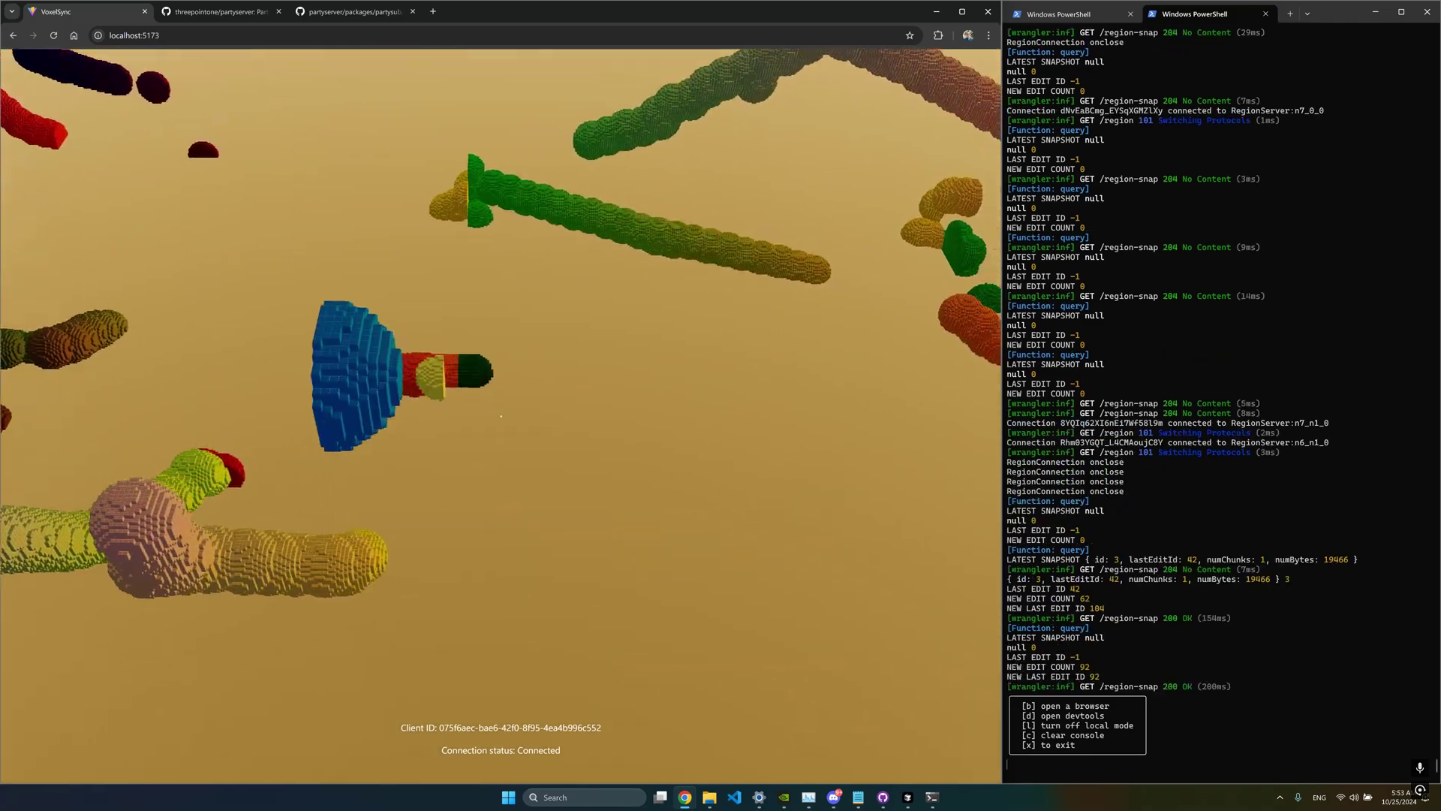
key("w")
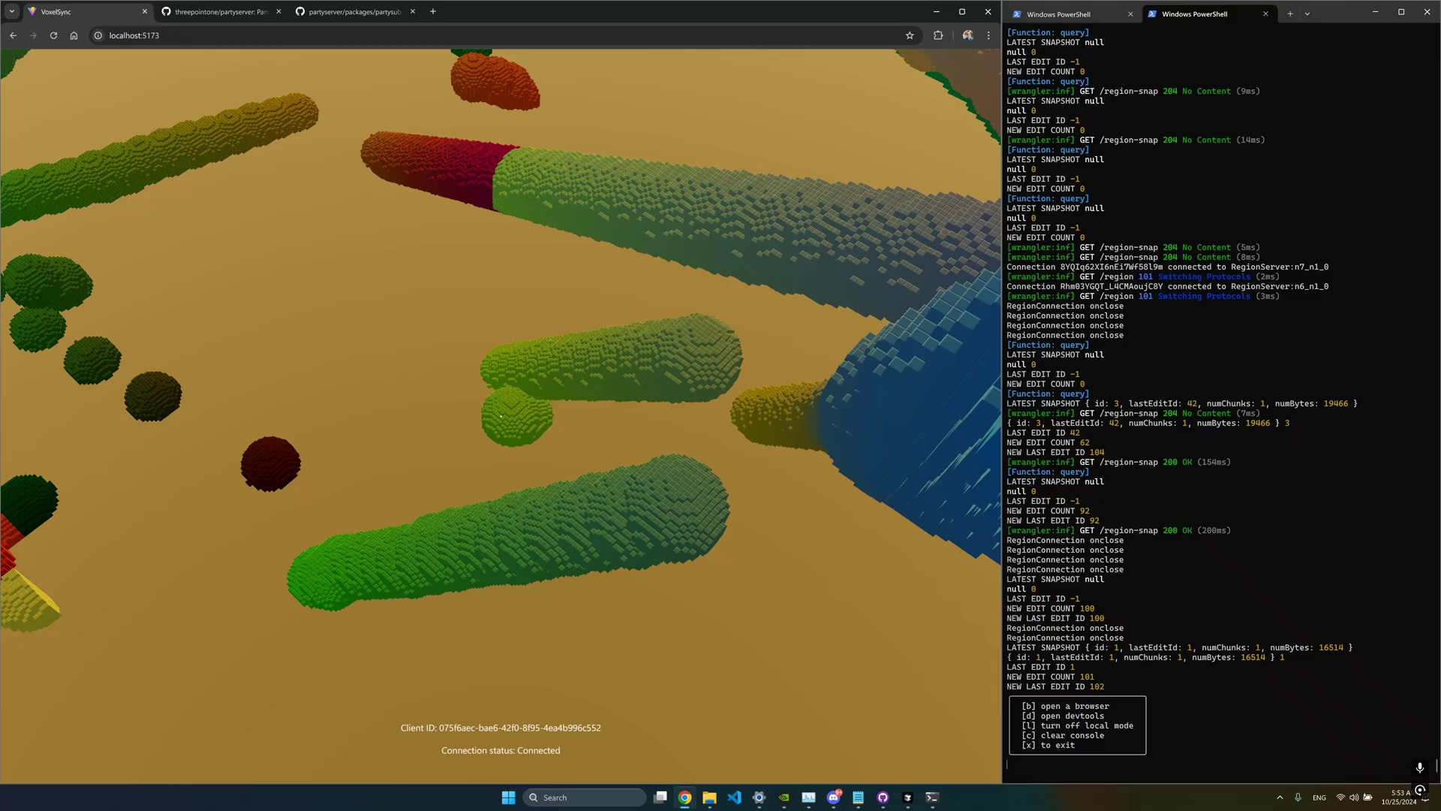
key("w")
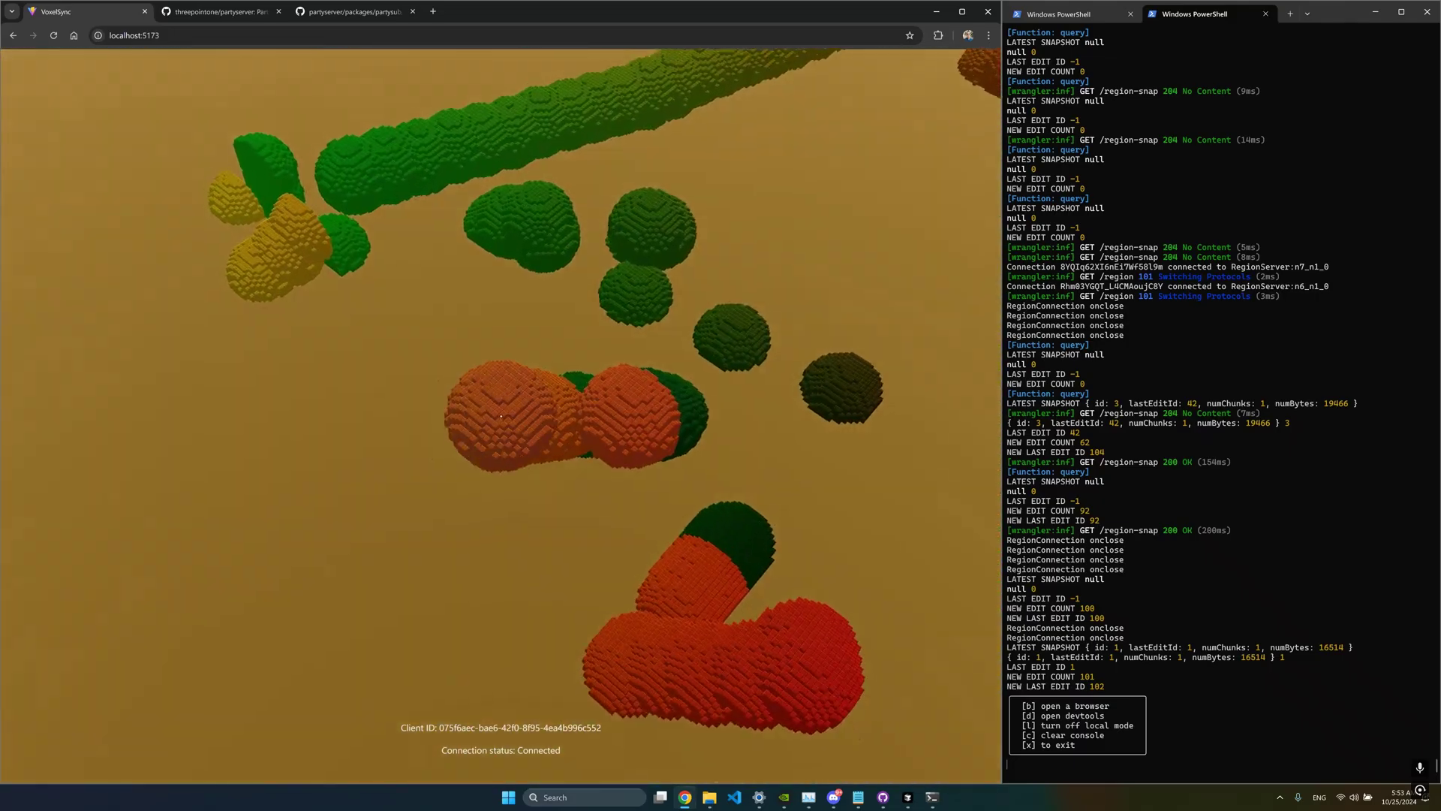
key("w")
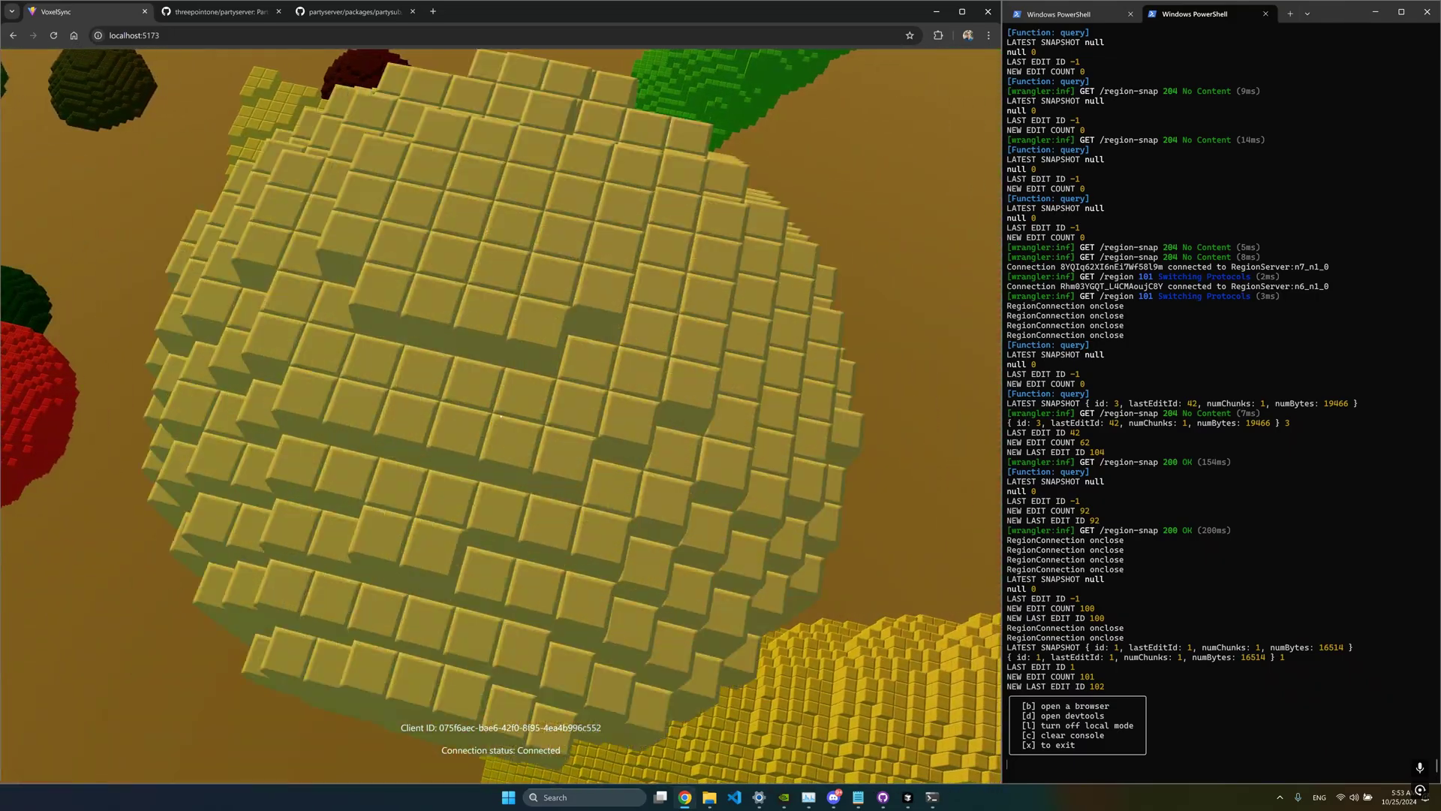
key("w")
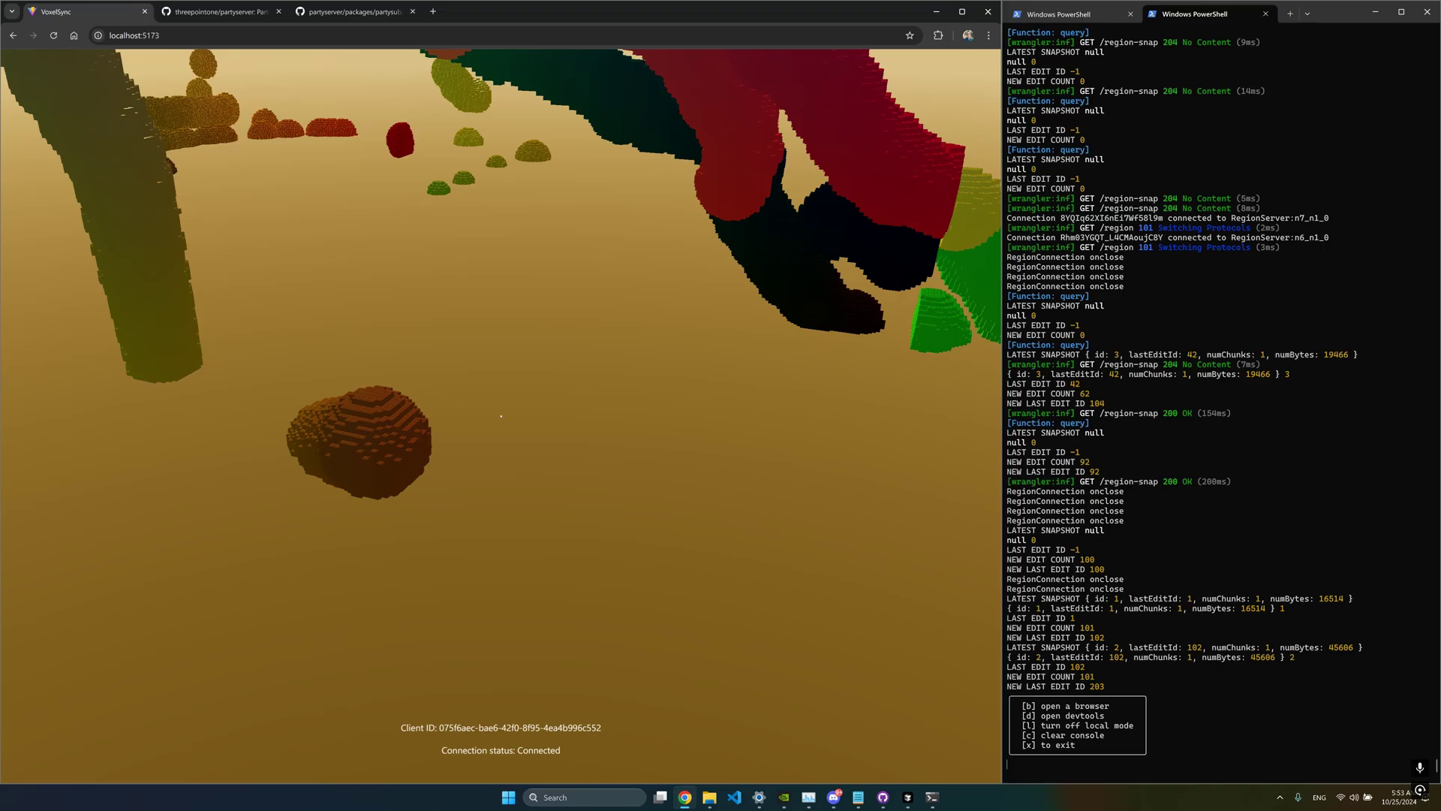
key("w")
type("v")
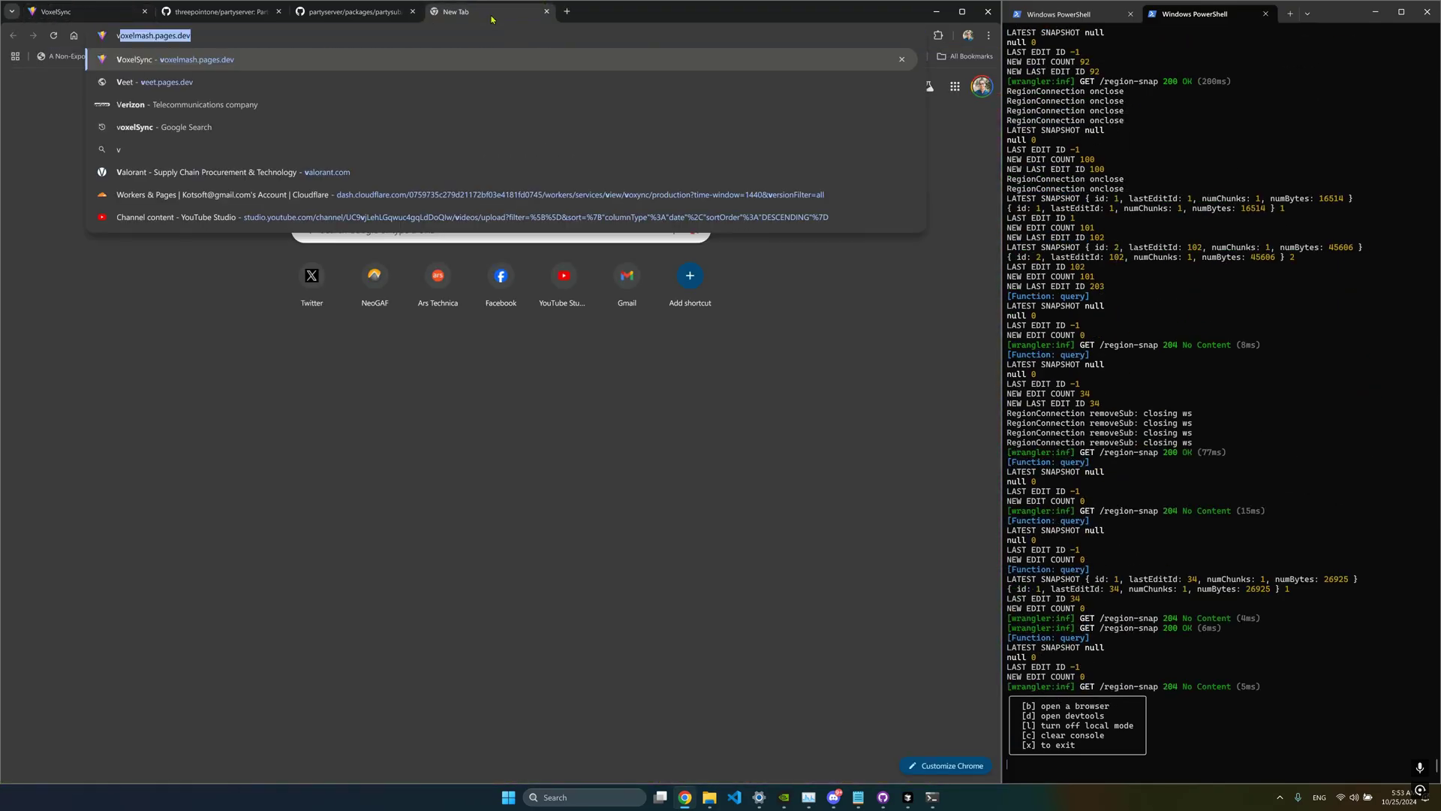
key("Return")
Step: On voxelmash.pages.dev, fly over green hills and yellow terrain to the red voxel wall
left_click(605, 225)
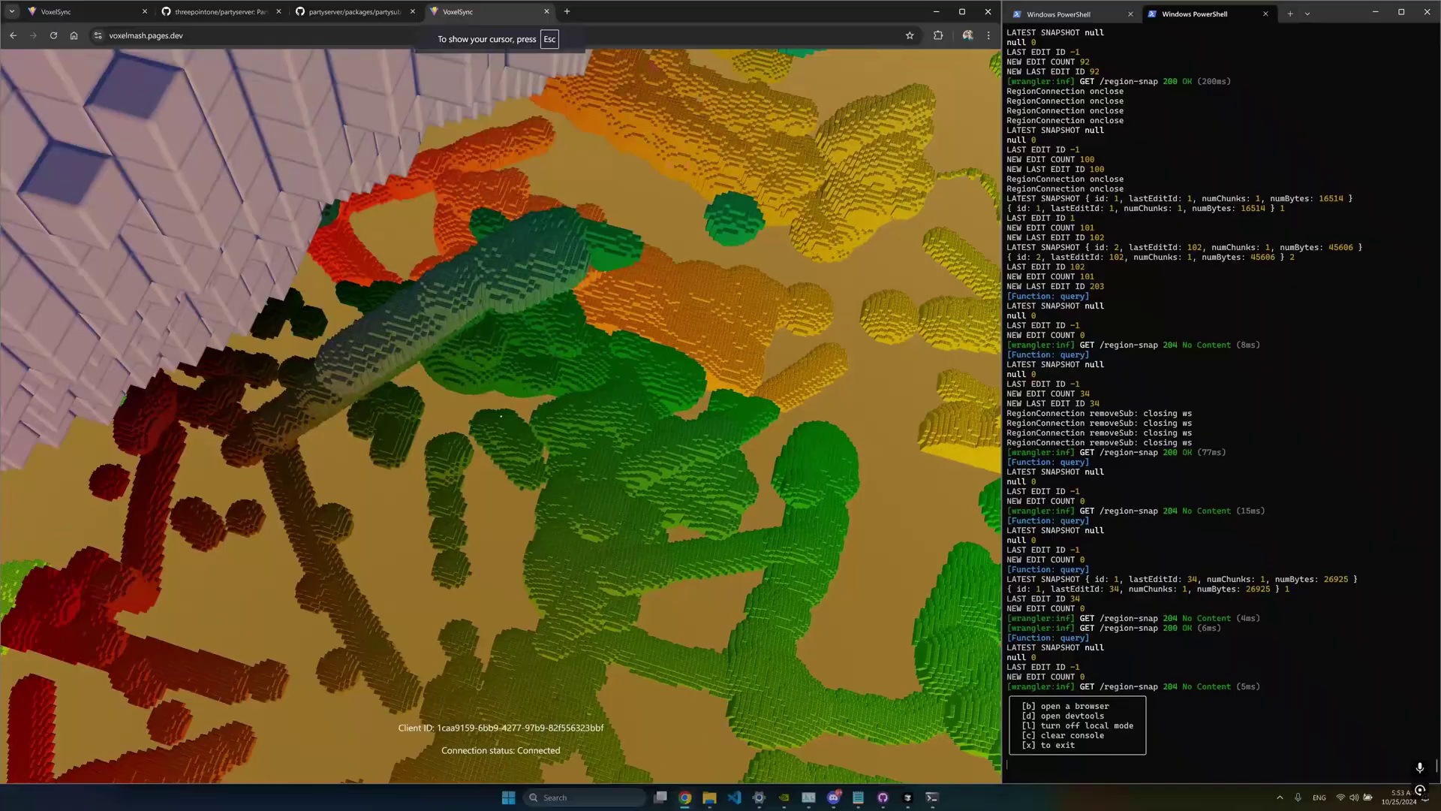
key("w")
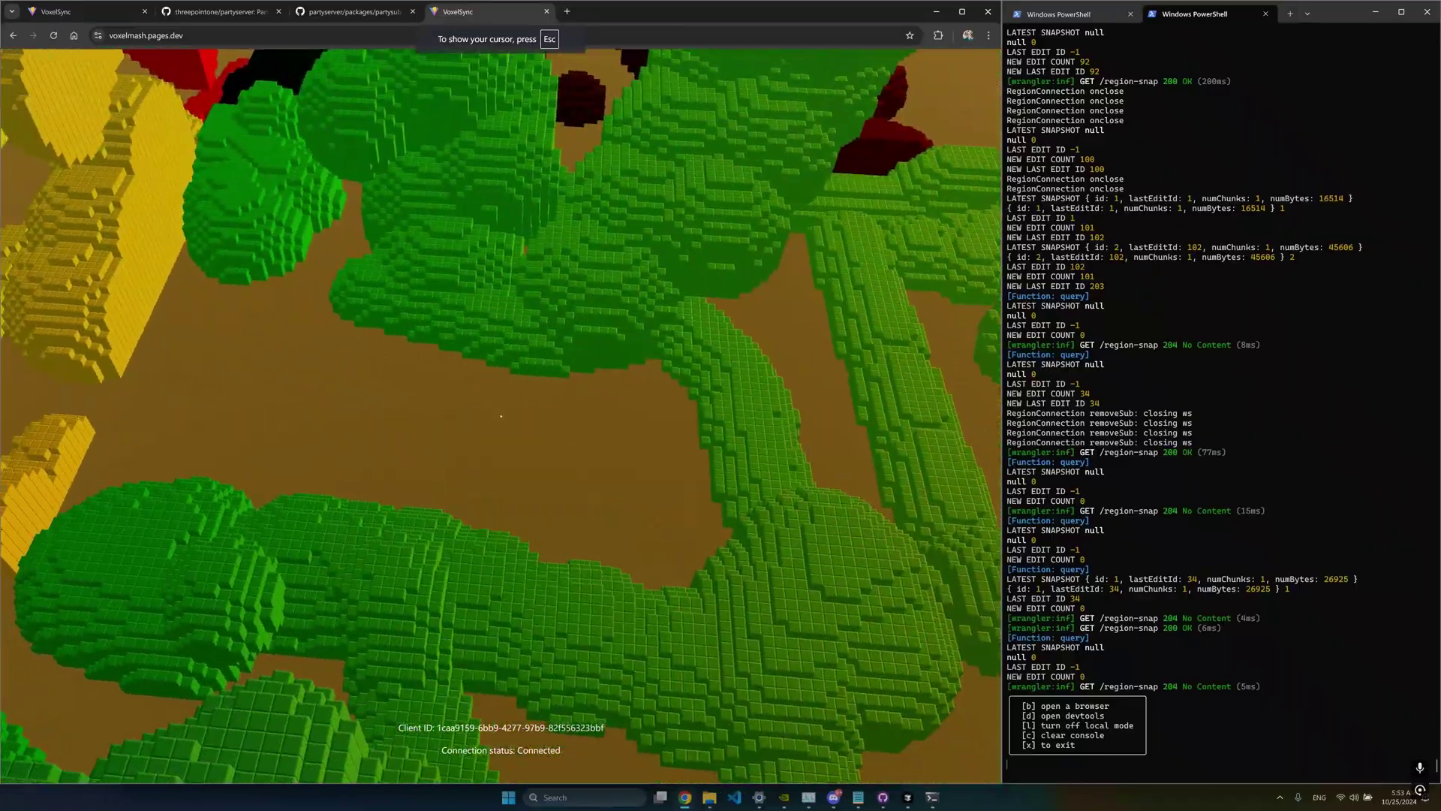
key("w")
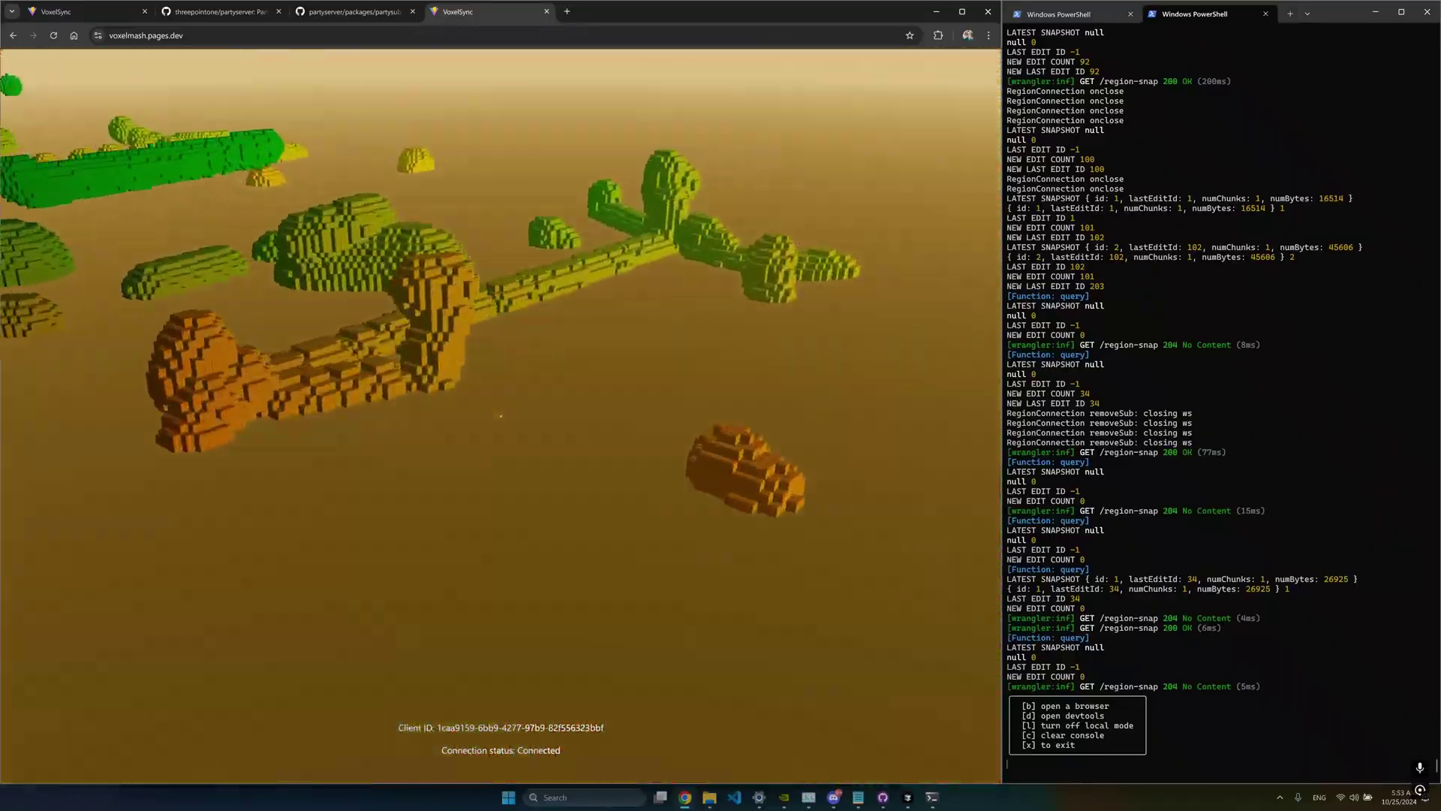
key("w")
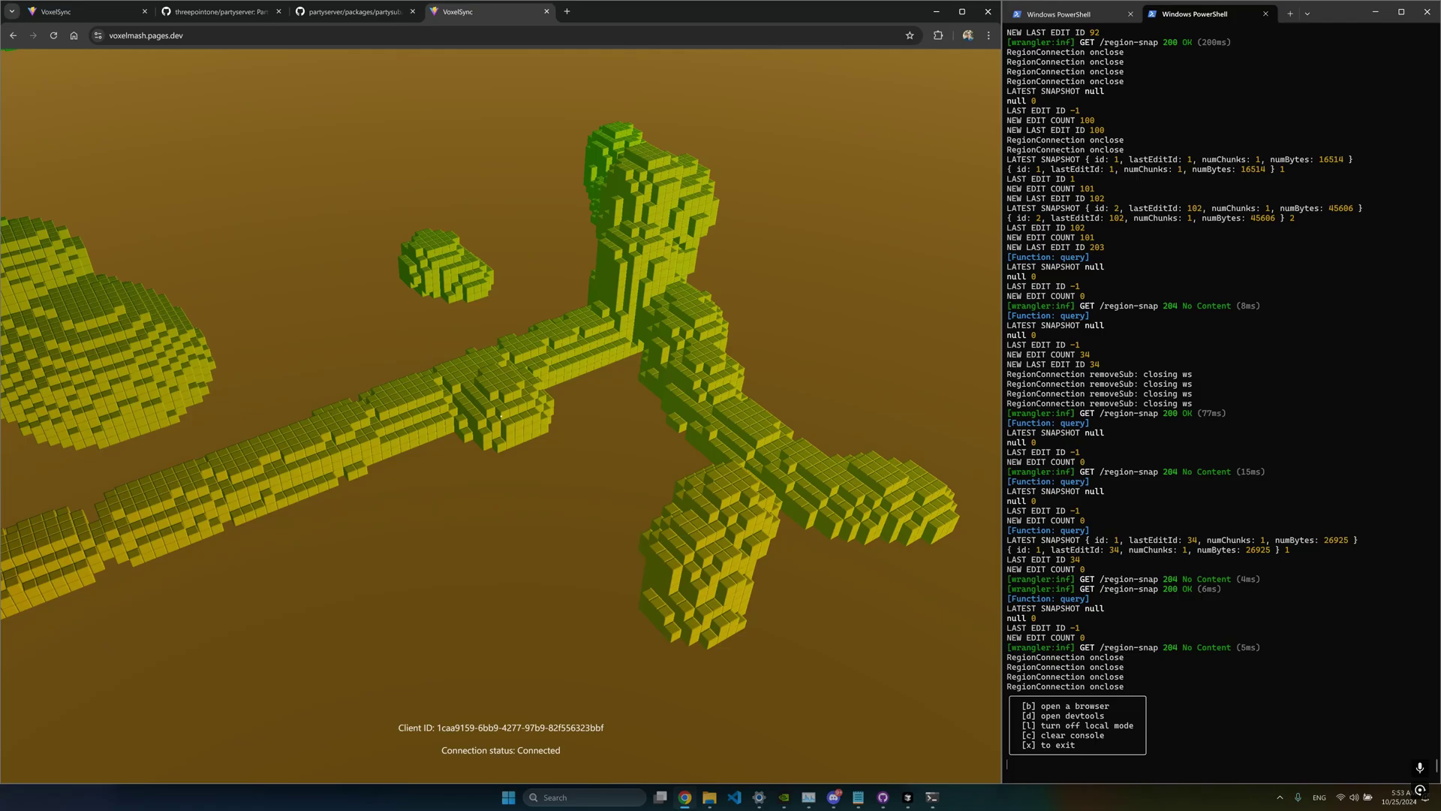
key("w")
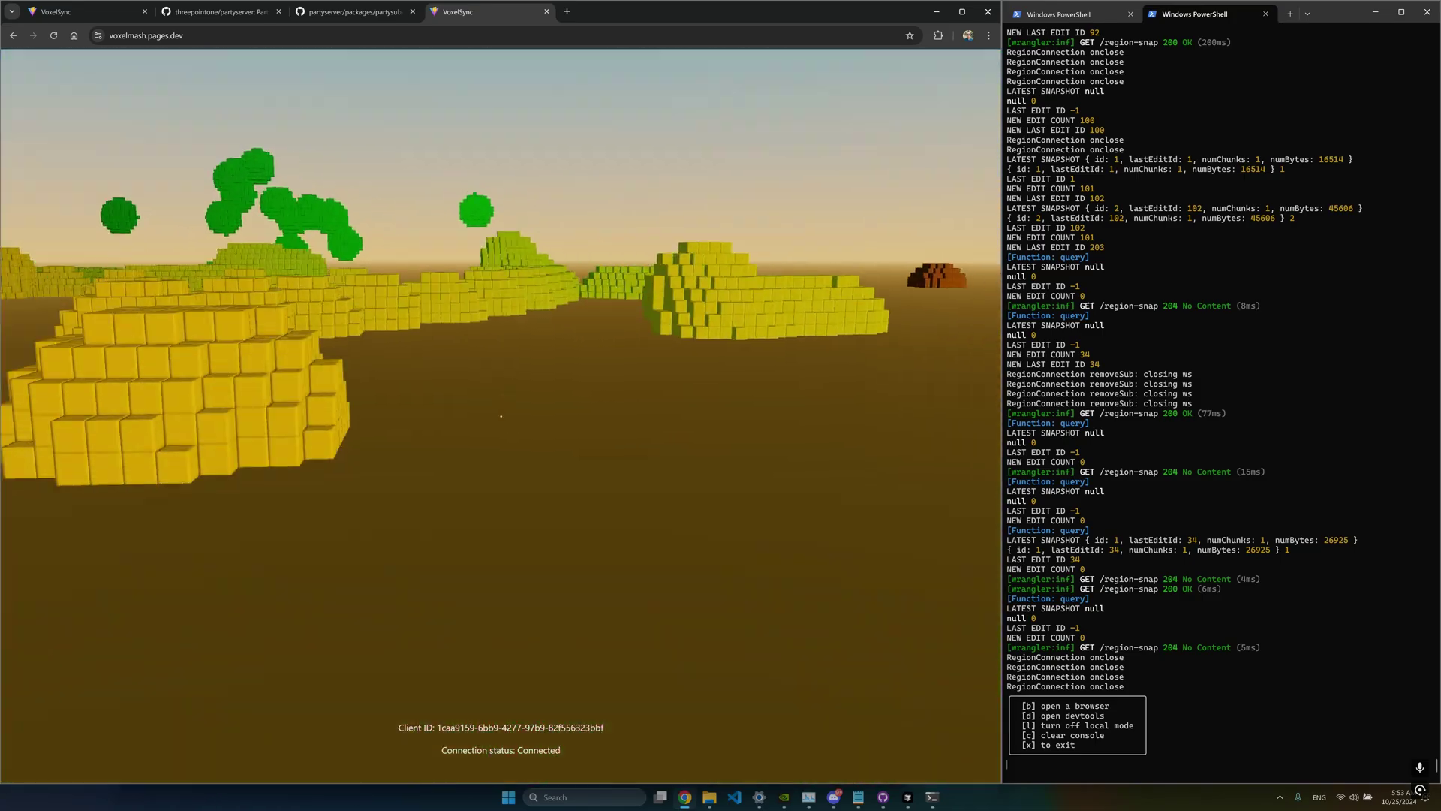
key("w")
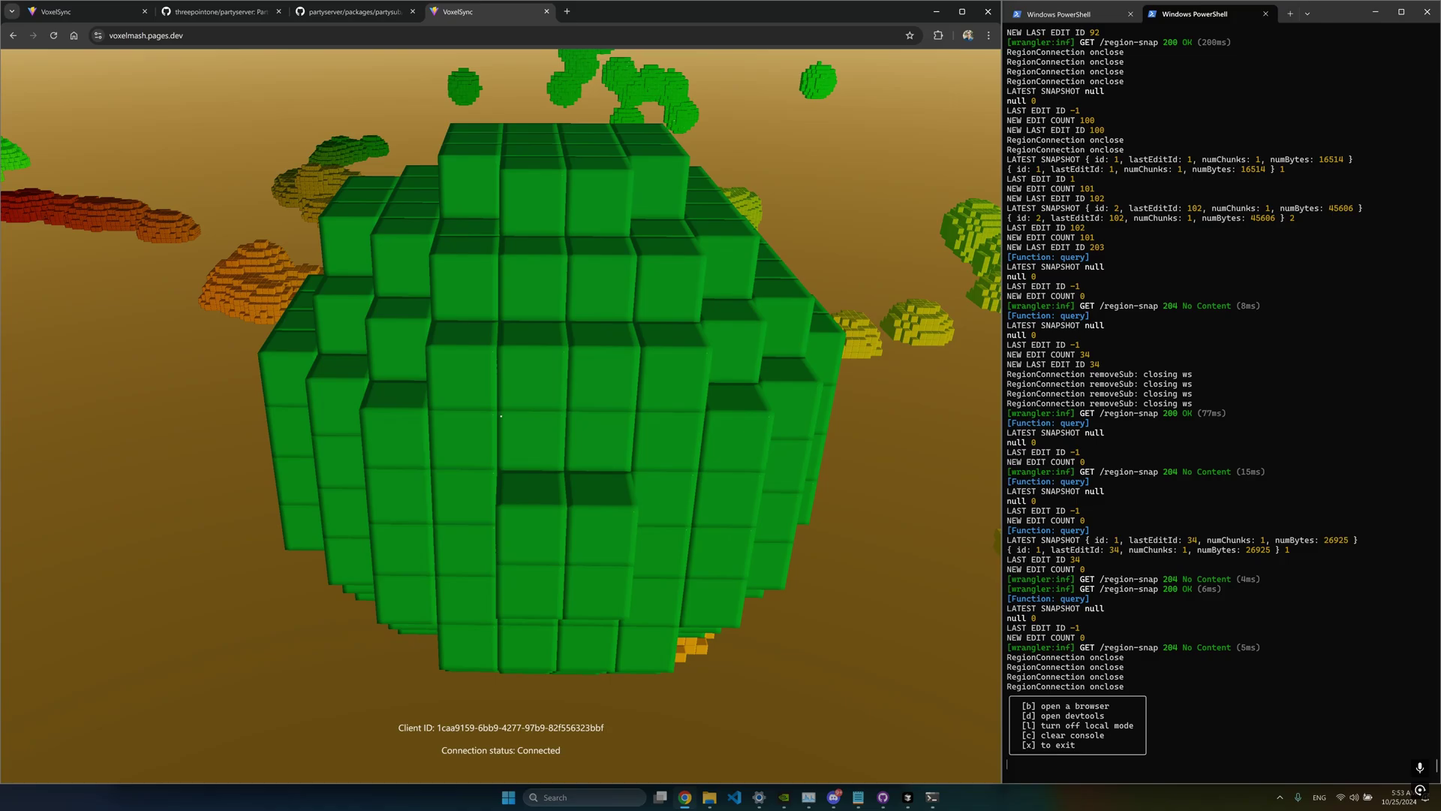
key("w")
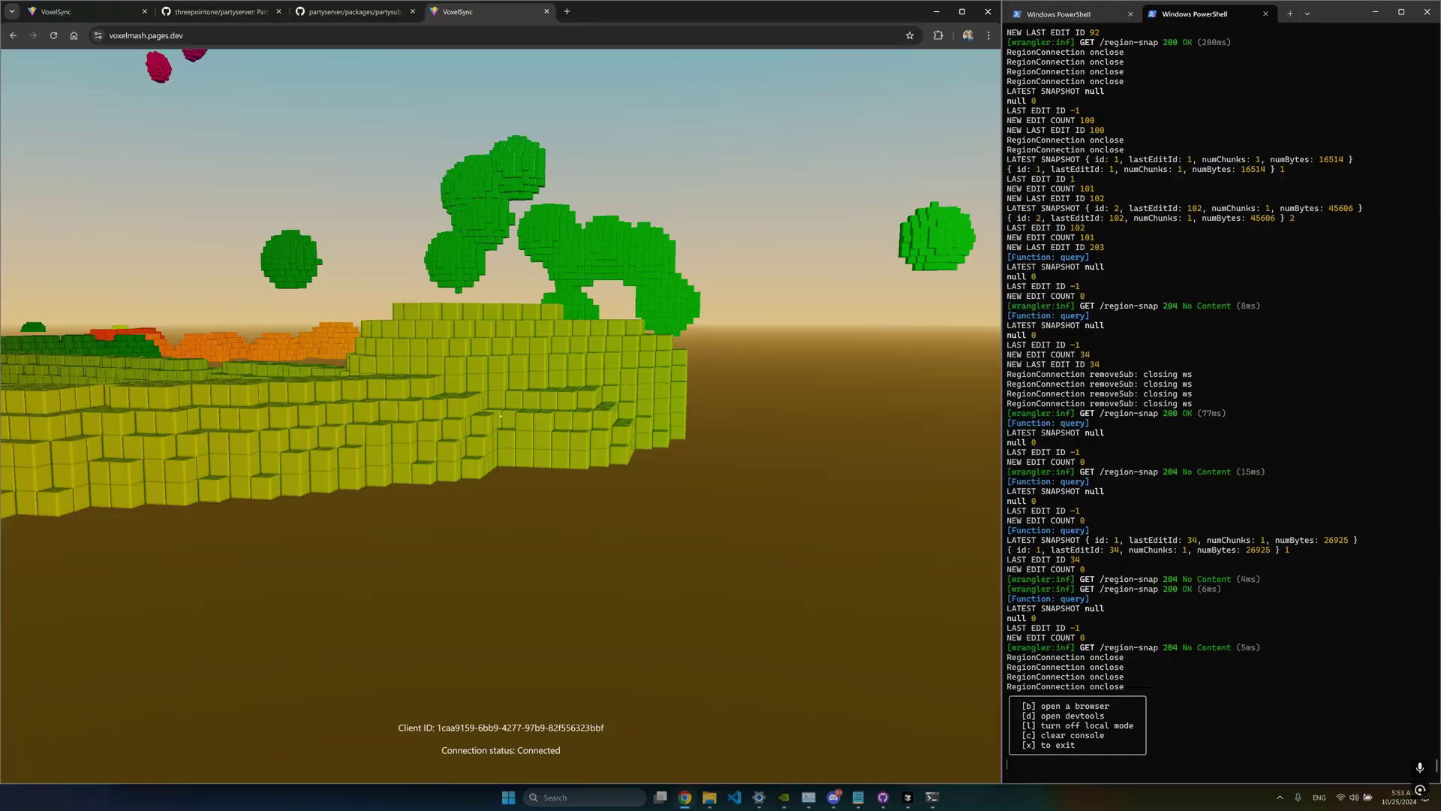
key("w")
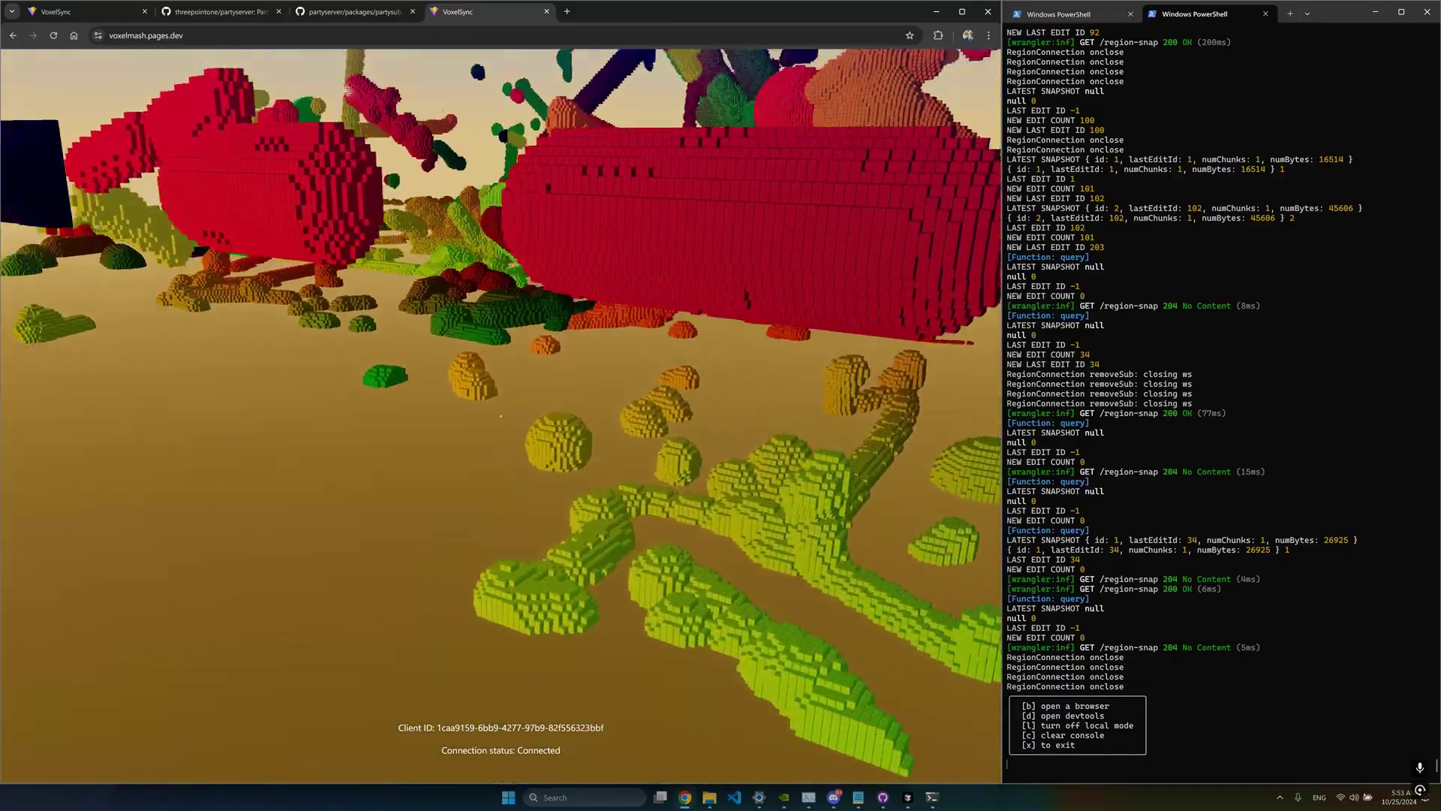
key("w")
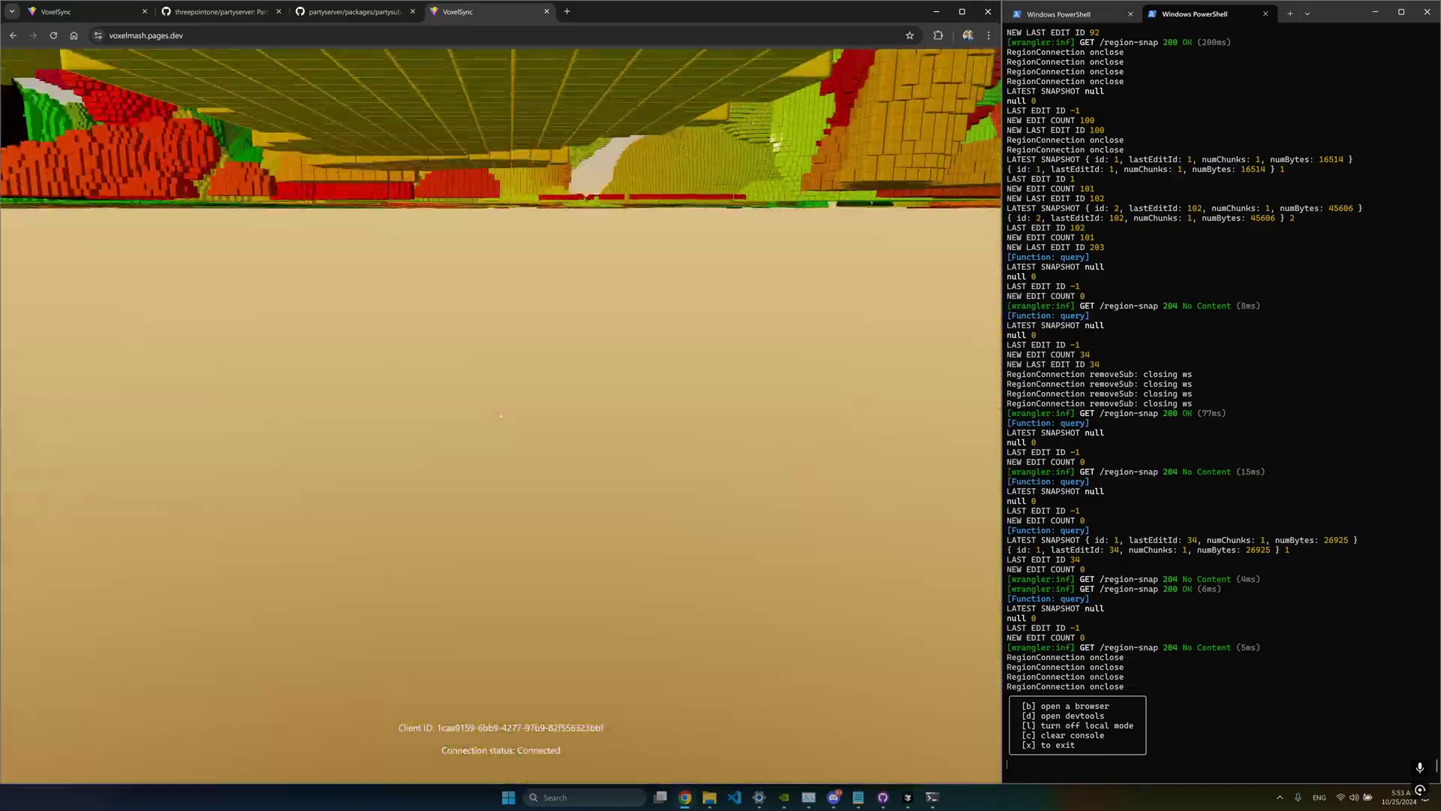